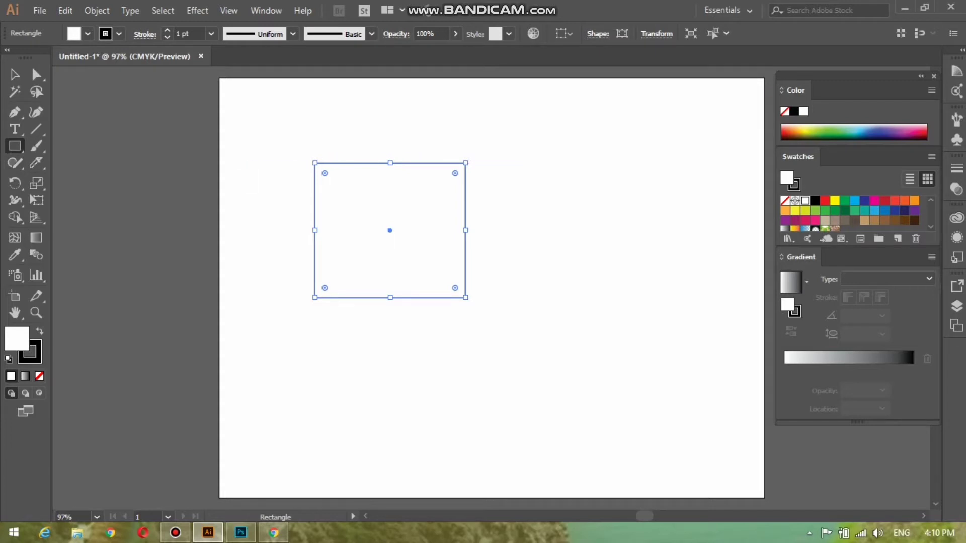
Step: Try green, spectrum and red fills while switching the Color panel through Grayscale, HSB and CMYK
click(838, 131)
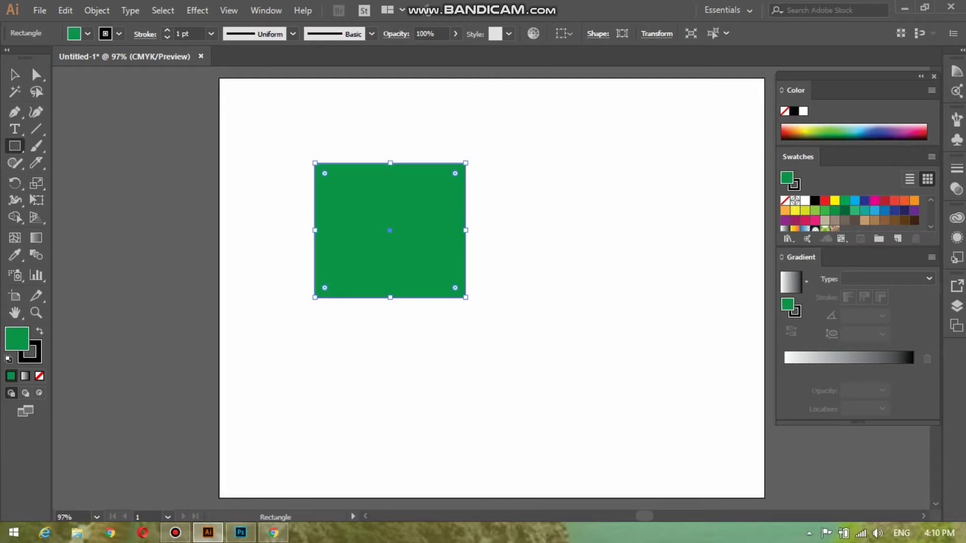
click(862, 131)
drag(862, 132, 925, 131)
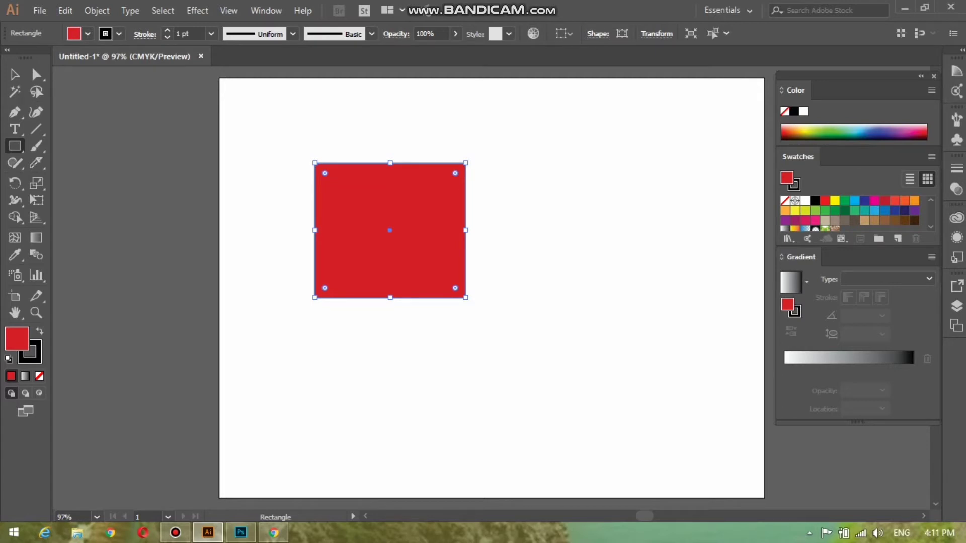
click(931, 90)
click(830, 110)
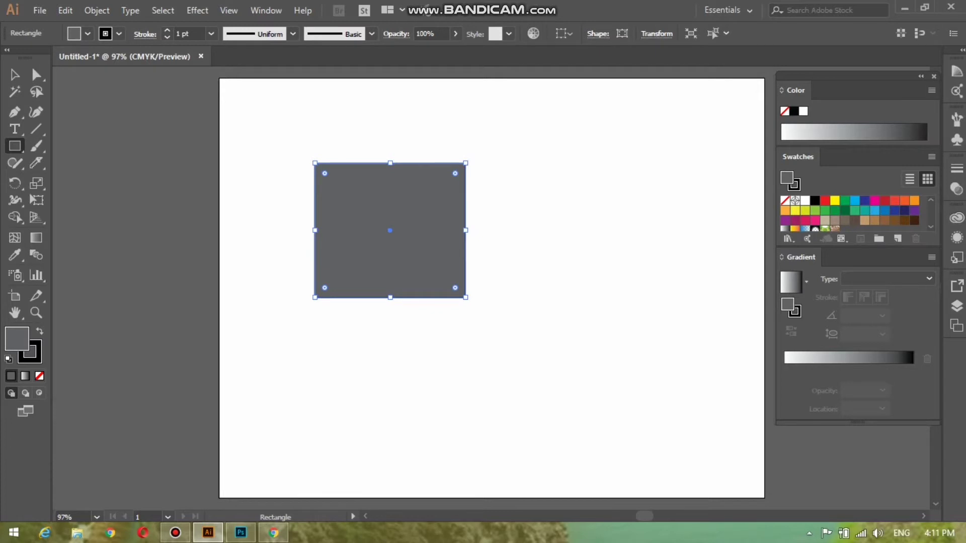
click(931, 90)
click(819, 144)
click(783, 133)
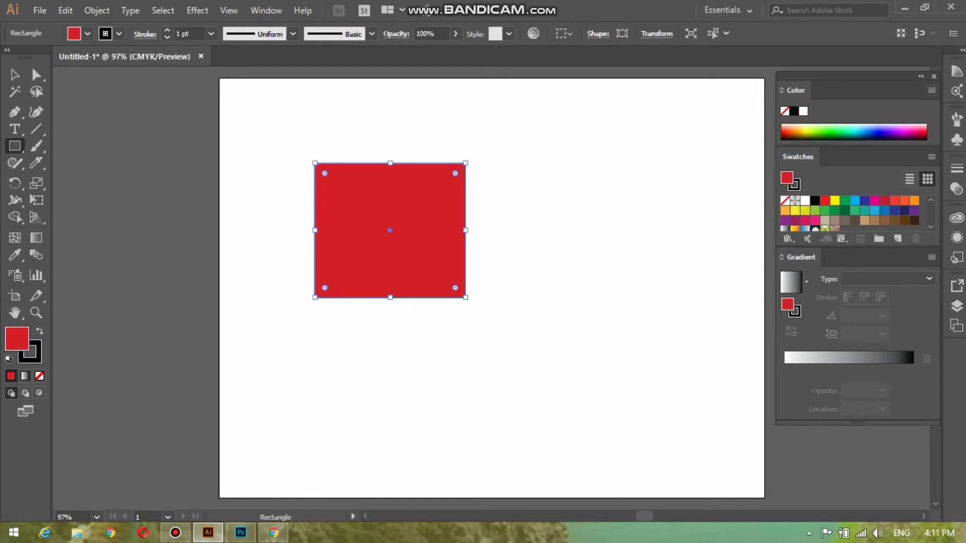
click(931, 90)
click(811, 156)
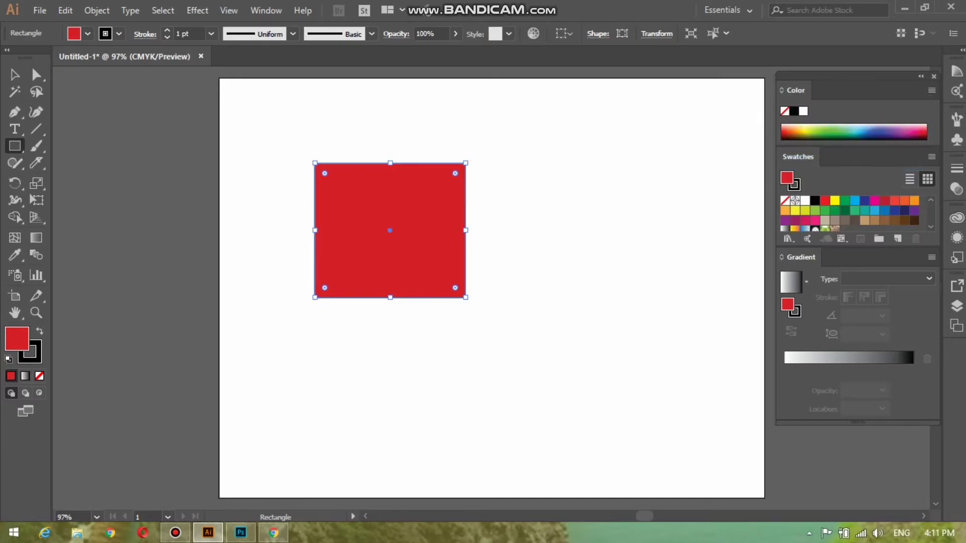
Step: Try yellow, green, teal, navy, brown and leaf-pattern swatches, then apply the blue linear gradient
click(835, 200)
click(824, 211)
click(864, 210)
click(905, 211)
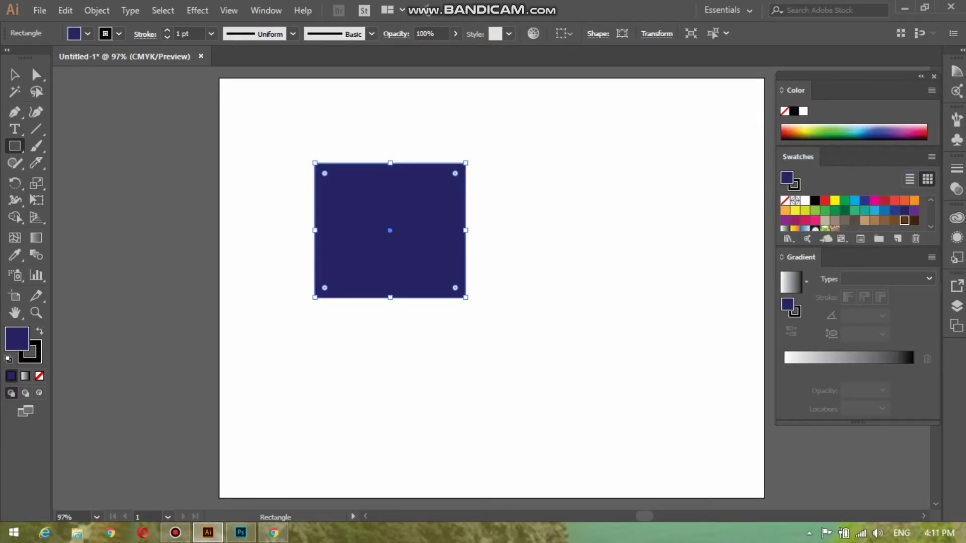
click(904, 220)
click(825, 228)
click(805, 228)
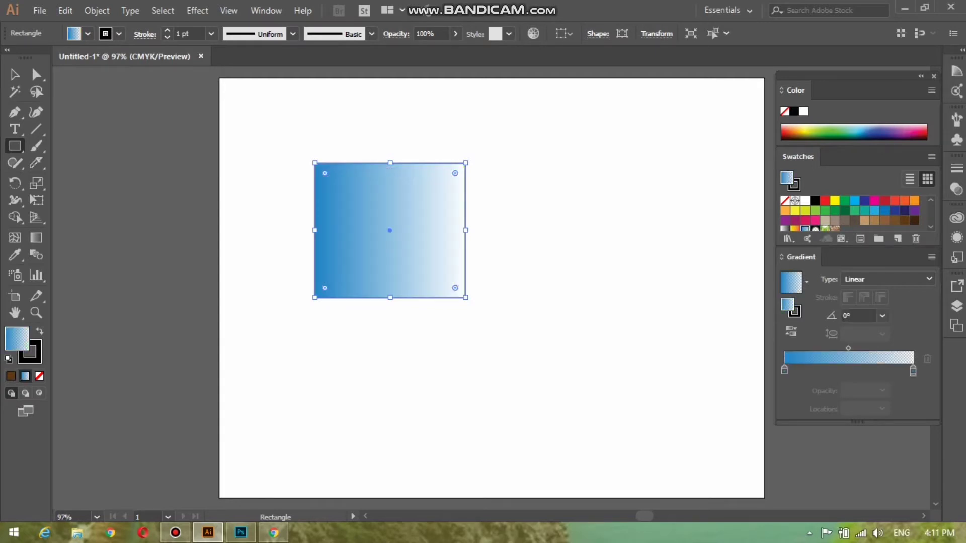
Step: Reapply the blue gradient and adjust its stops, leaving the transparent end stop at 100%
click(845, 200)
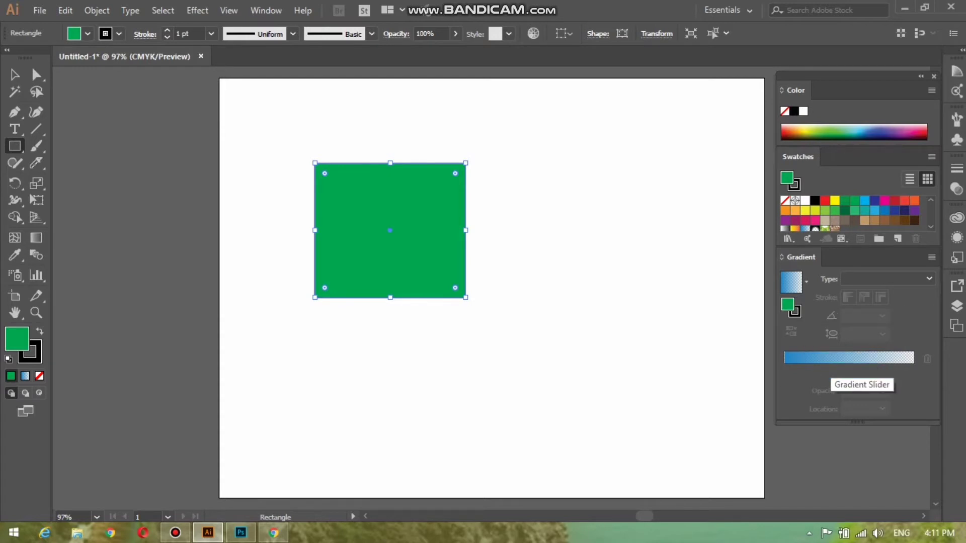
click(850, 358)
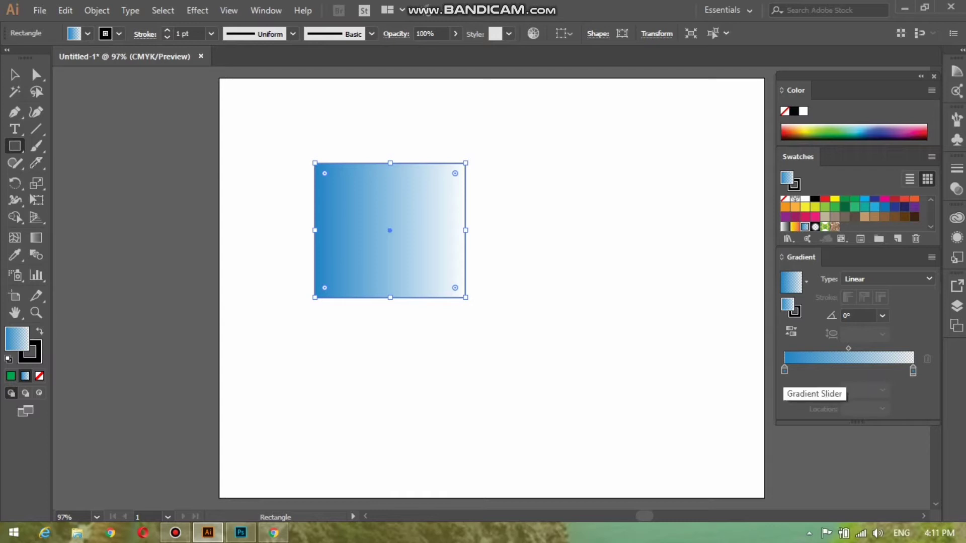
click(784, 370)
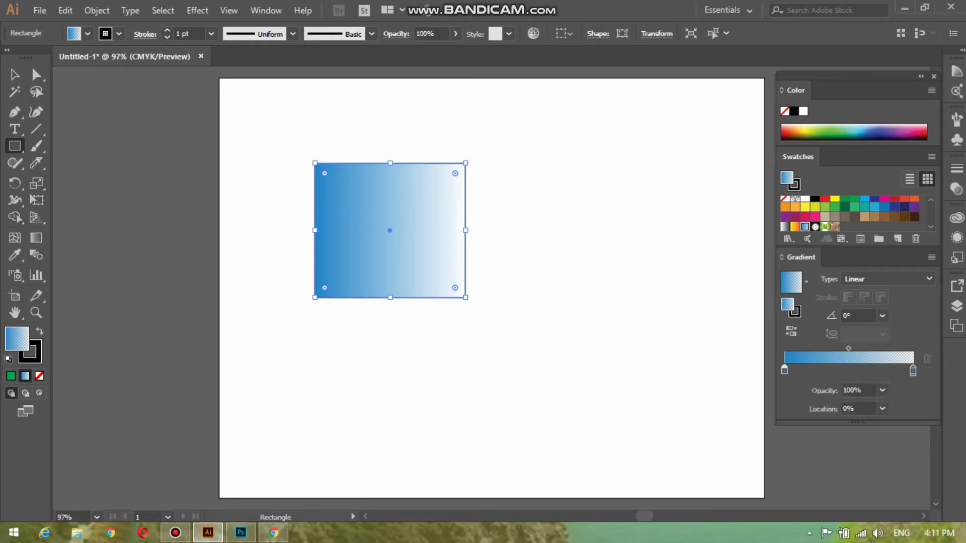
drag(784, 370, 844, 370)
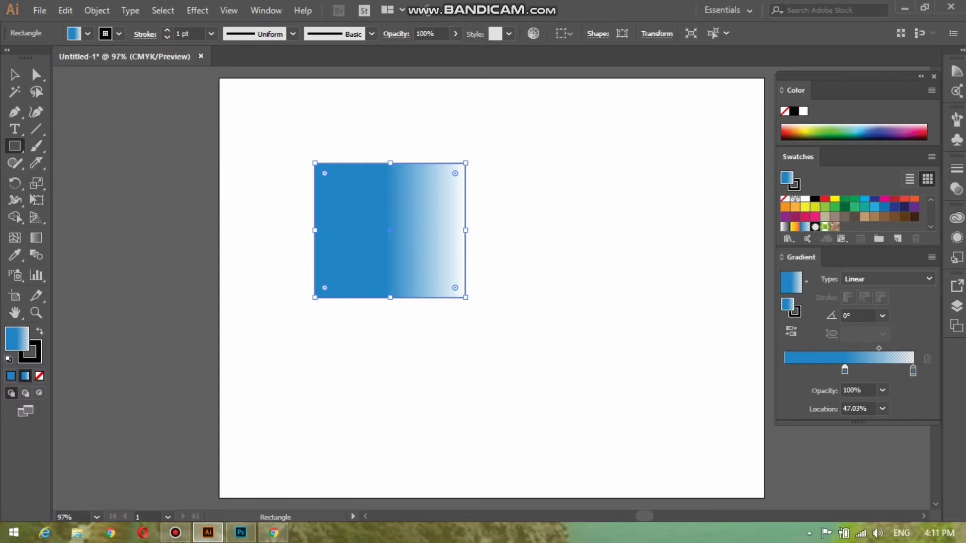
mouse_move(845, 371)
mouse_down()
mouse_move(869, 370)
mouse_move(842, 370)
mouse_up()
drag(842, 371, 784, 370)
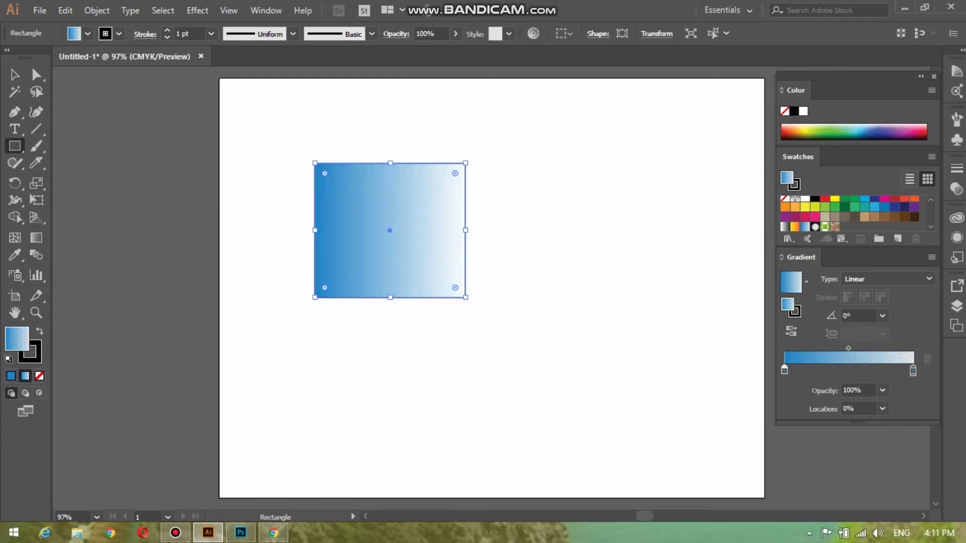
drag(913, 370, 835, 370)
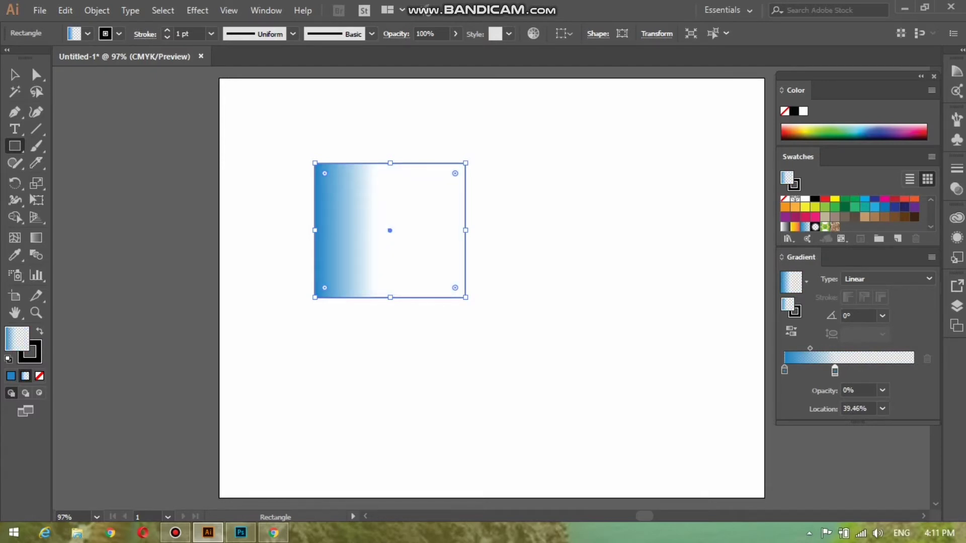
drag(835, 370, 913, 370)
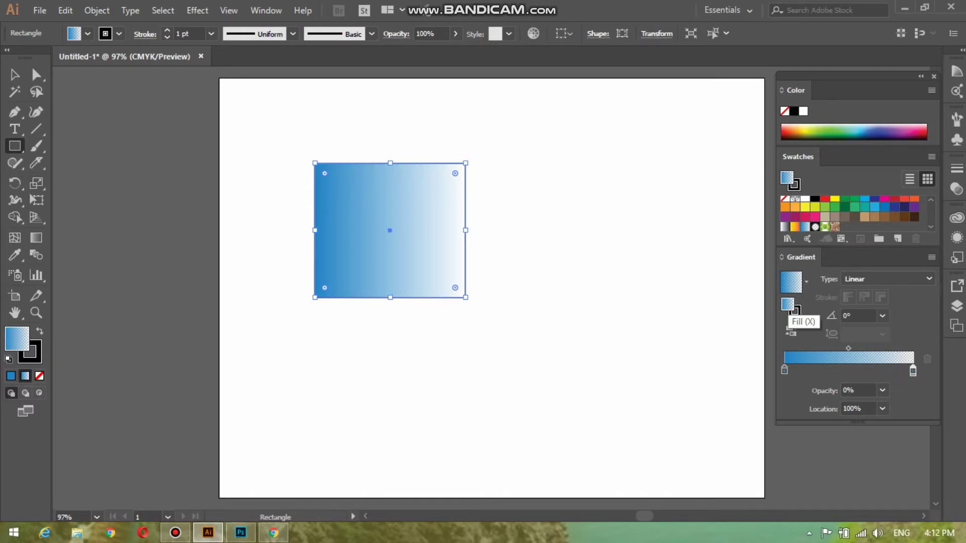
Step: Change a gradient stop's colour toward pure green in the Color Picker
double_click(788, 305)
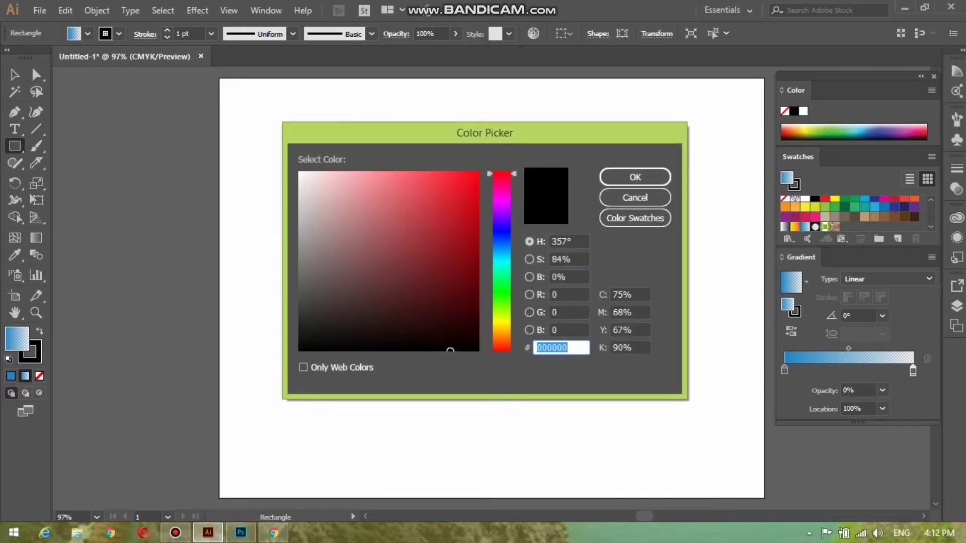
click(457, 229)
click(502, 275)
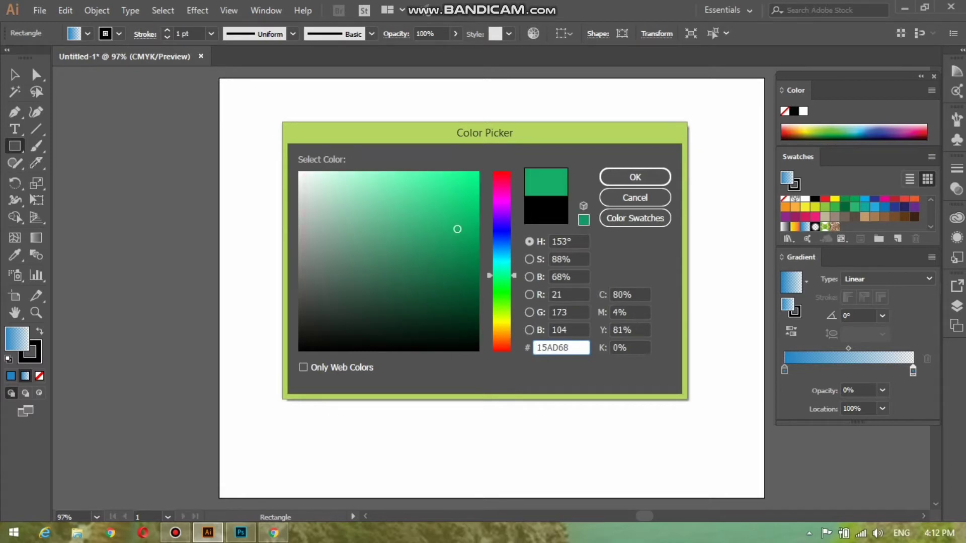
click(501, 294)
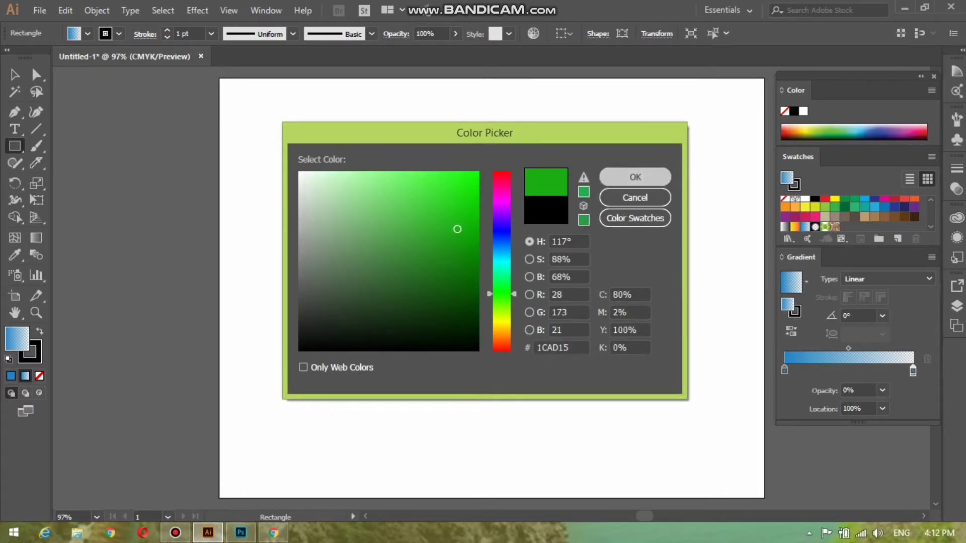
key(Escape)
Step: Give the stroke dark red 7F0D15, then a linear gradient applied within the stroke
key(x)
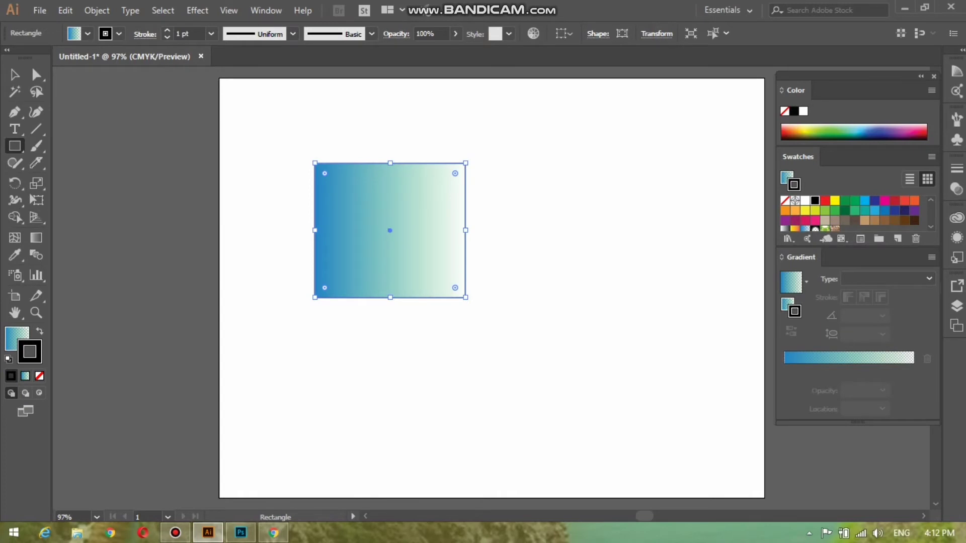
click(791, 283)
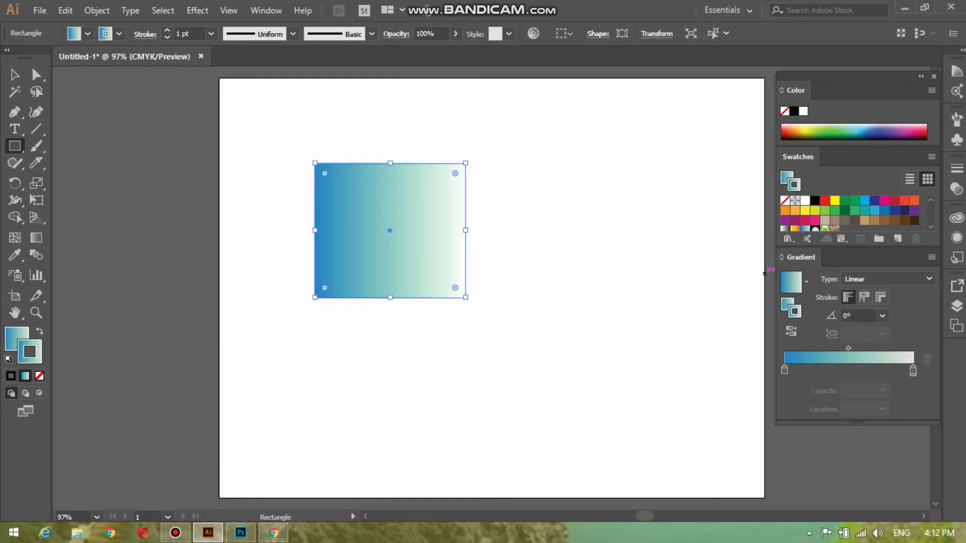
double_click(792, 313)
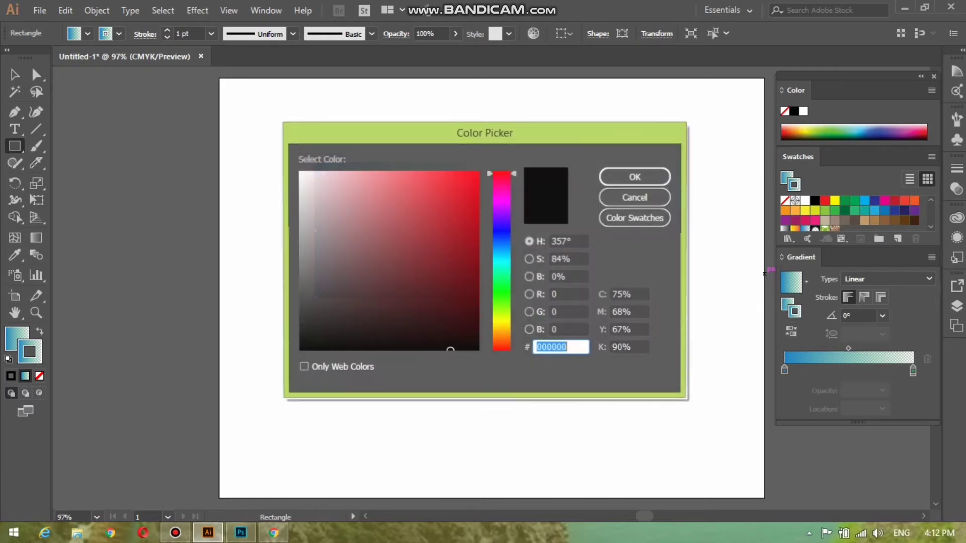
text(7F0D15)
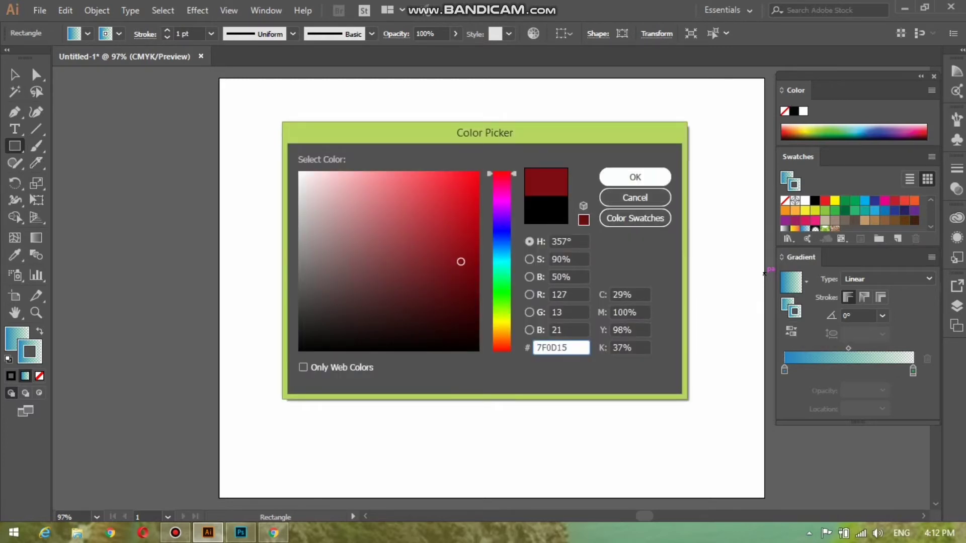
click(635, 177)
click(794, 311)
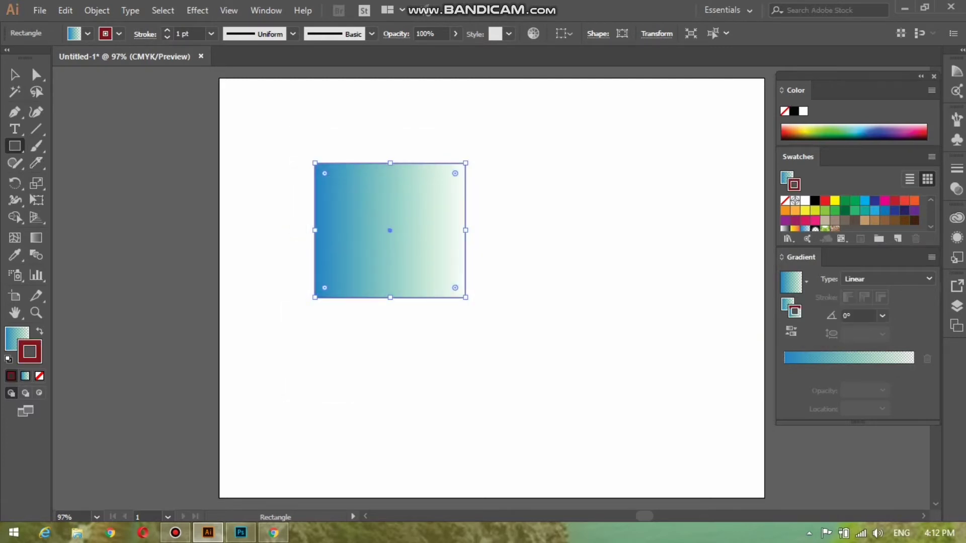
click(825, 357)
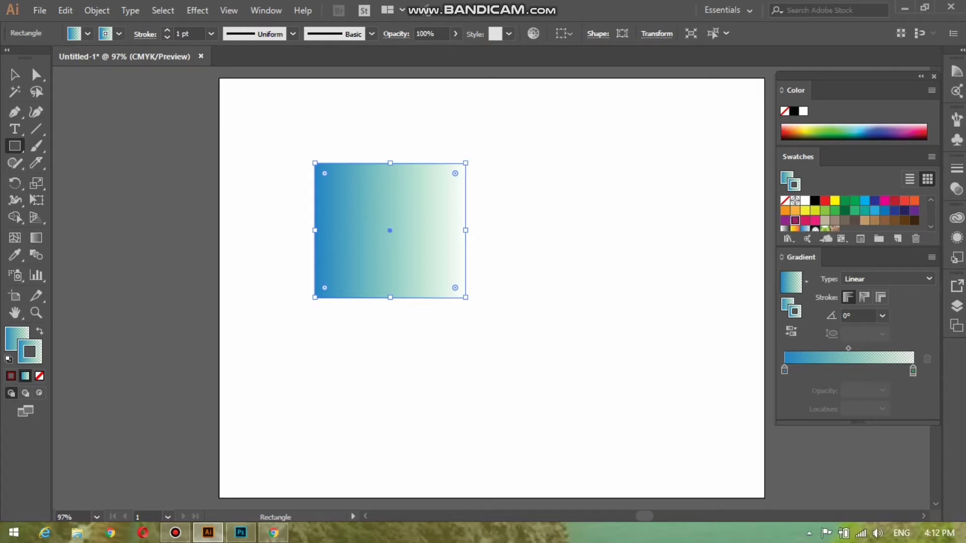
Step: Set the rectangle's stroke to yellow and draw a small rectangle right of the first
key(x)
click(835, 200)
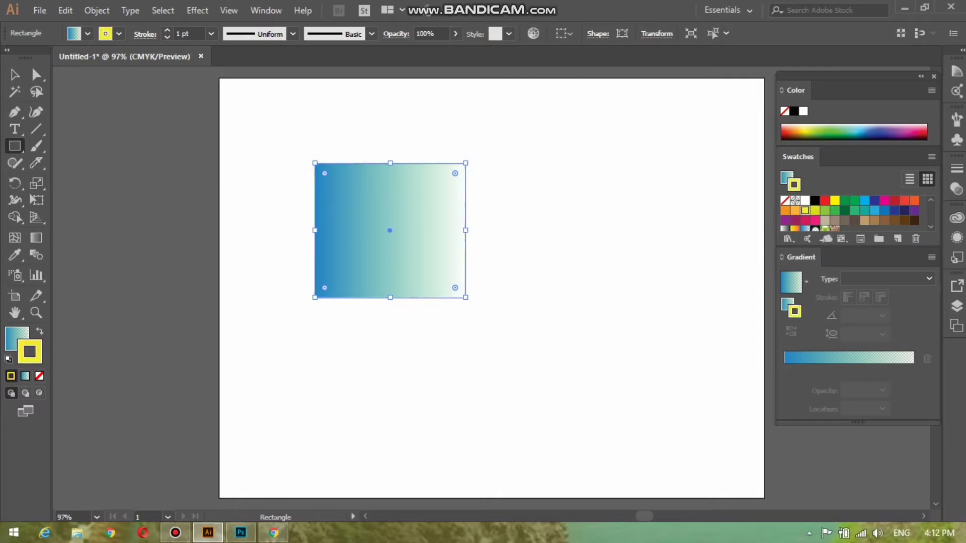
click(844, 210)
click(835, 201)
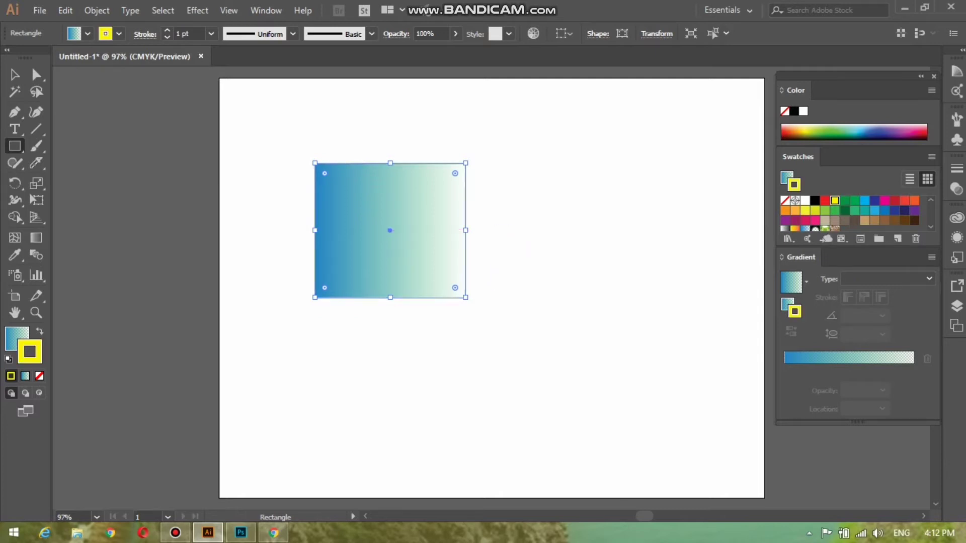
drag(557, 201, 623, 255)
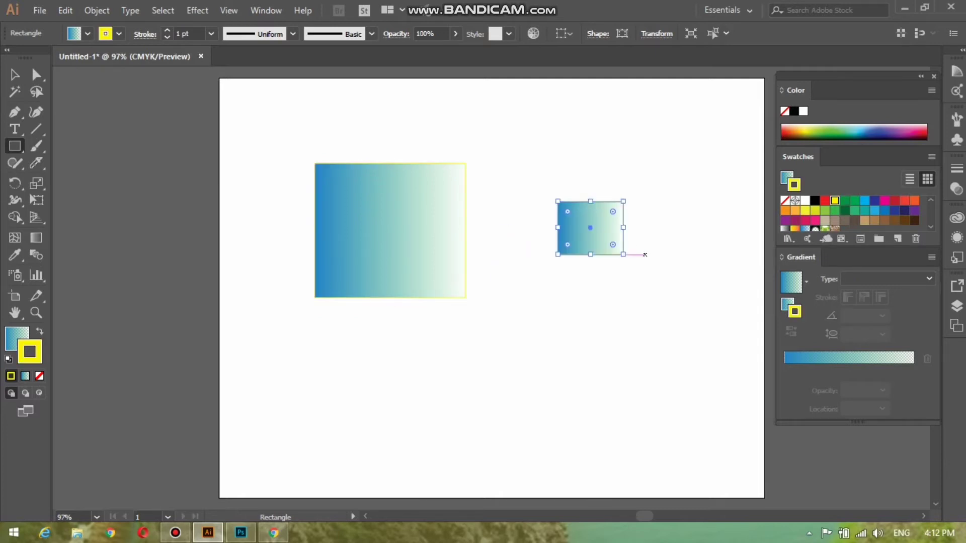
Step: Nudge the C=20 Y=100 swatch's cyan to 24%, cancel, and draw a lower-right rectangle
click(815, 211)
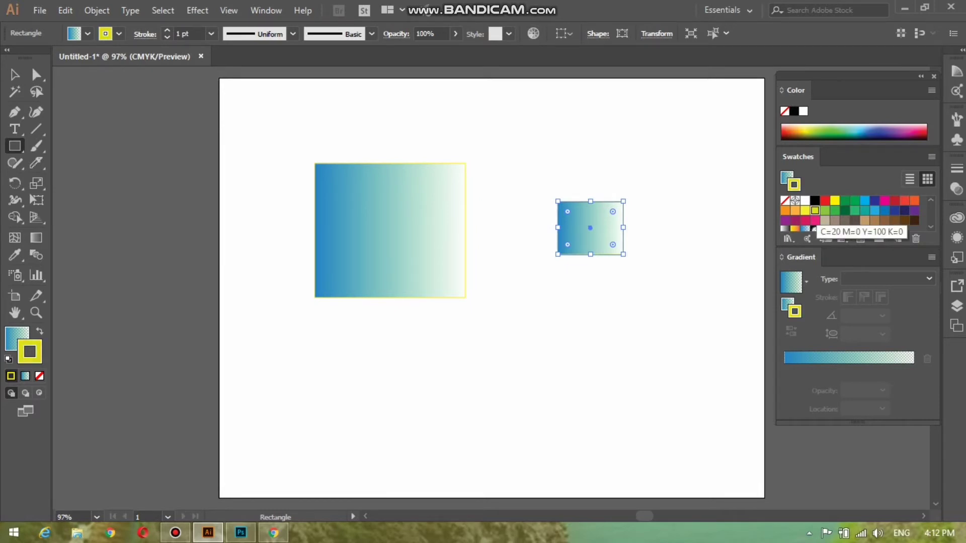
double_click(815, 210)
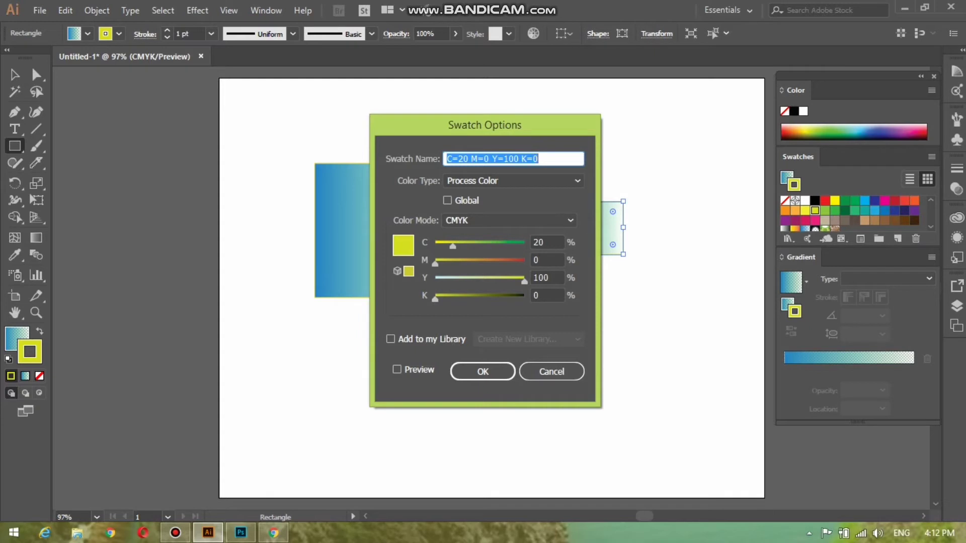
drag(484, 125, 188, 143)
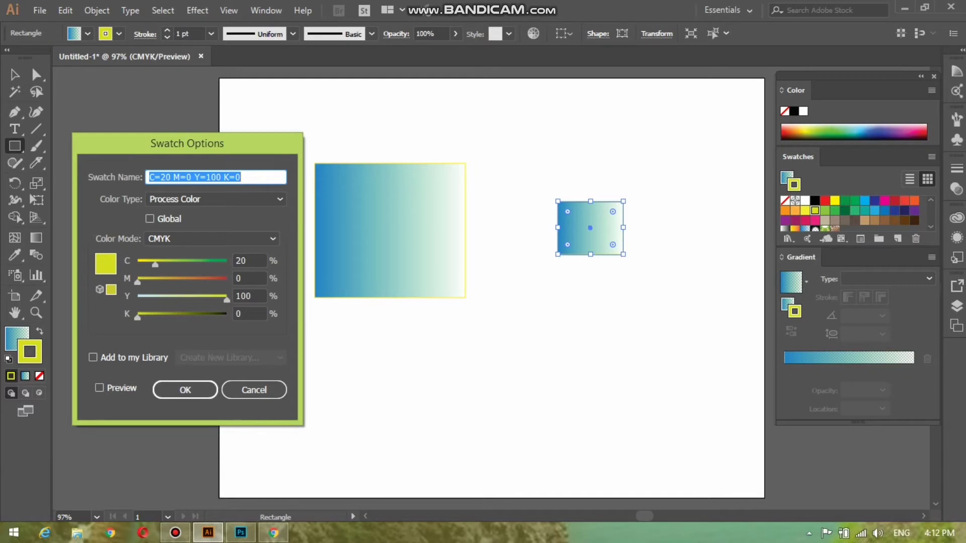
mouse_move(155, 264)
mouse_down()
mouse_move(218, 264)
mouse_move(159, 264)
mouse_up()
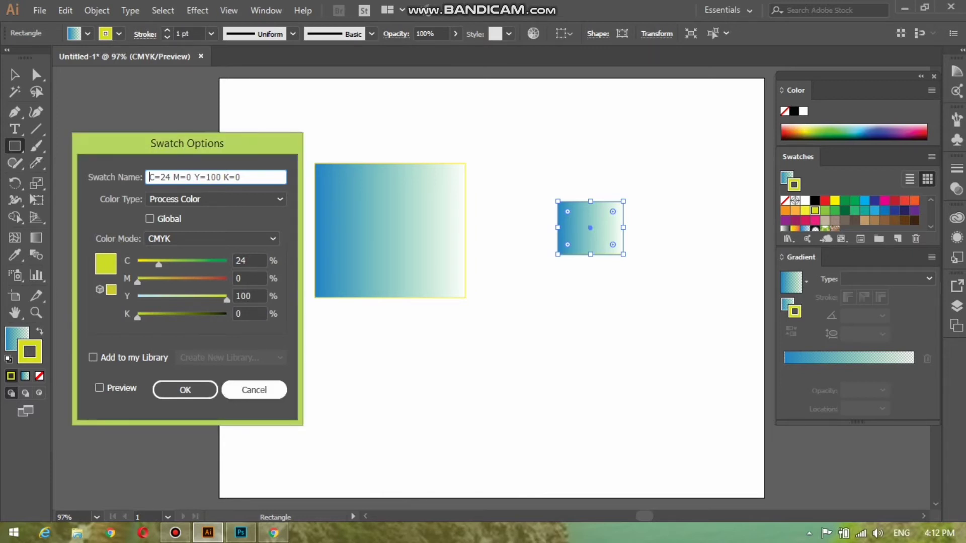
click(254, 389)
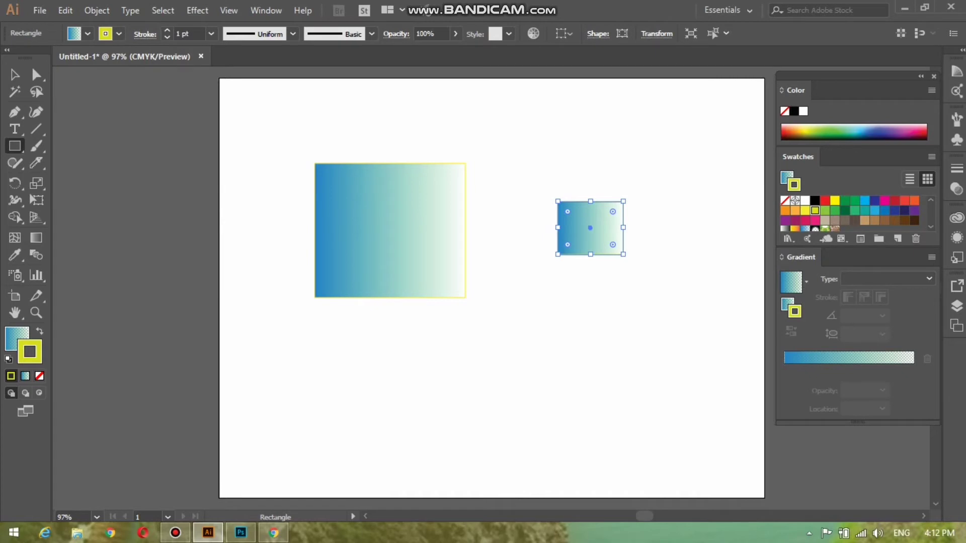
mouse_move(532, 316)
mouse_down()
mouse_move(681, 403)
mouse_move(688, 422)
mouse_up()
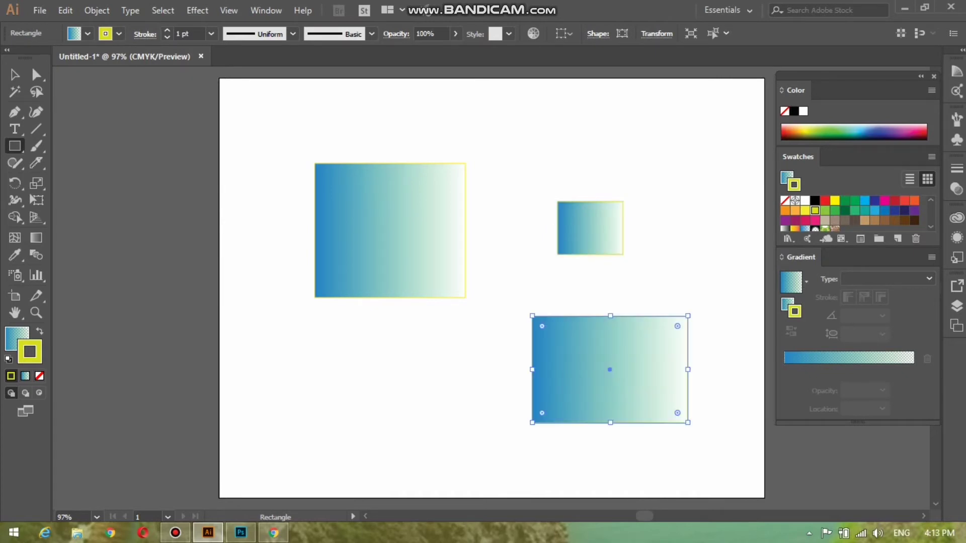
Step: Remove the lower-right rectangle's fill while keeping its yellow stroke
click(786, 304)
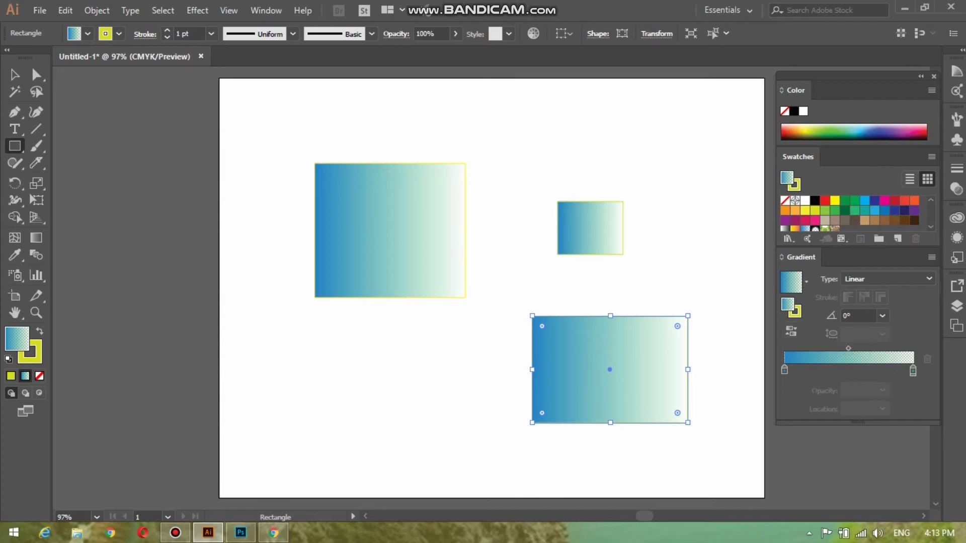
key(slash)
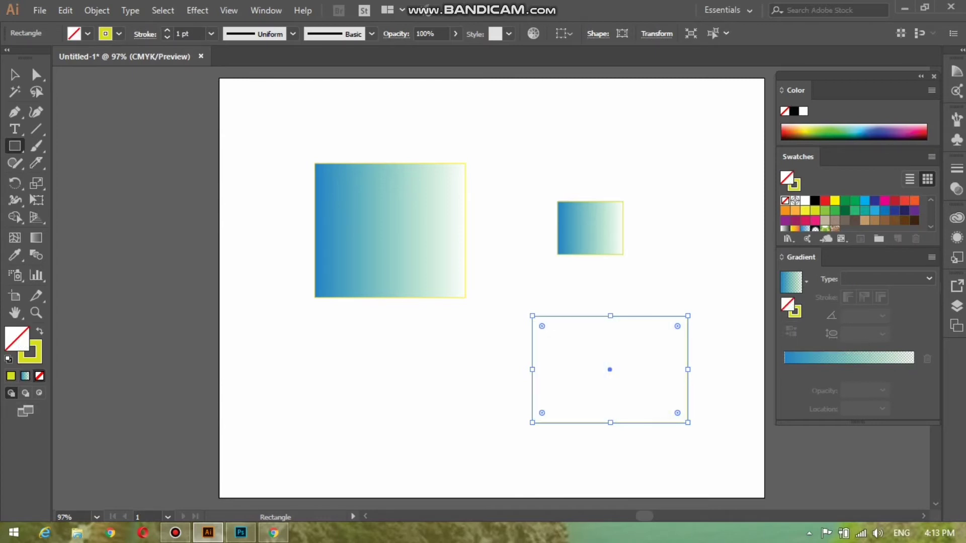
key(x)
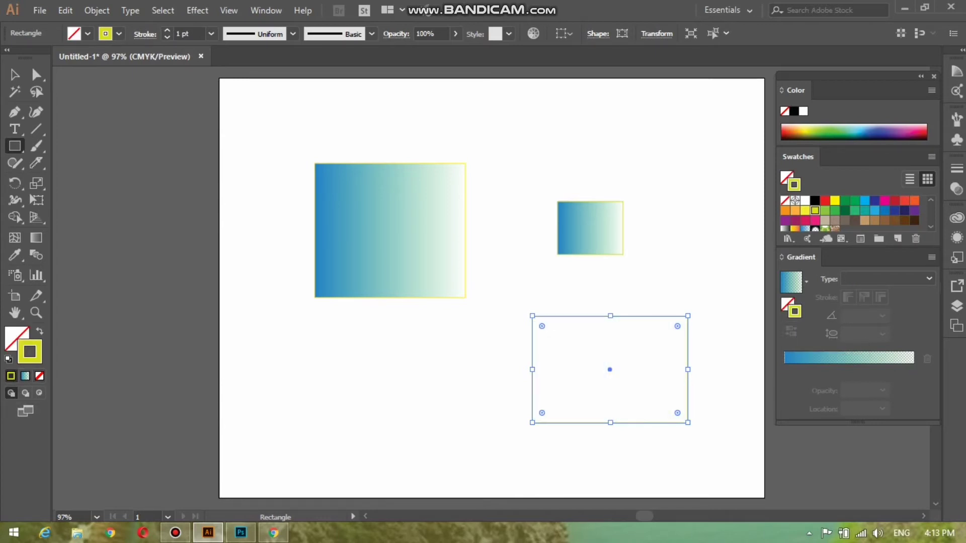
key(slash)
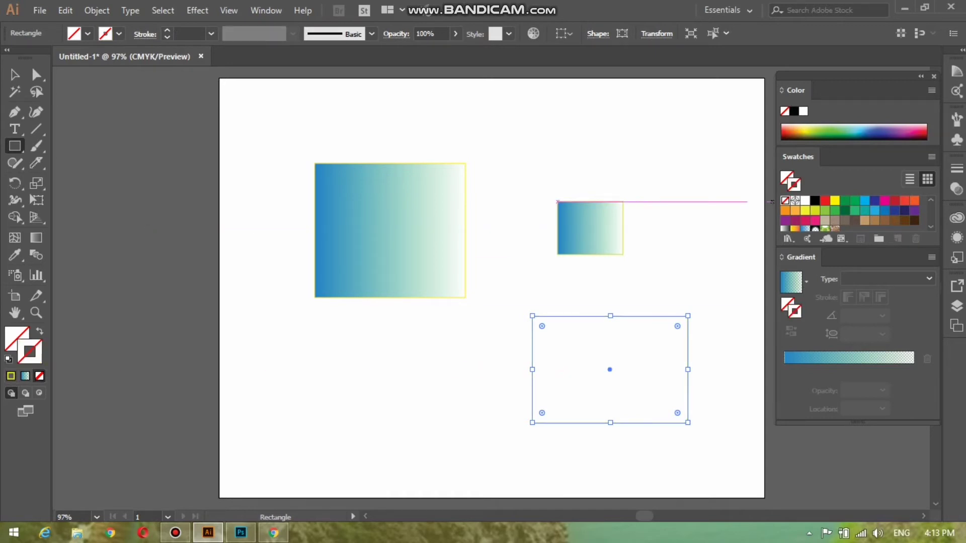
key(ctrl+z)
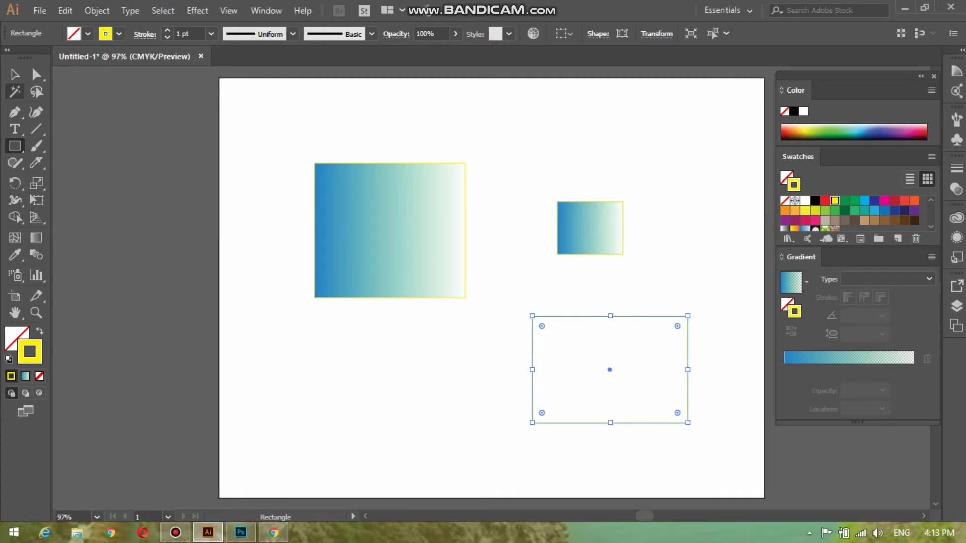
Step: Deselect everything with the Selection tool and make green the active fill colour
click(14, 75)
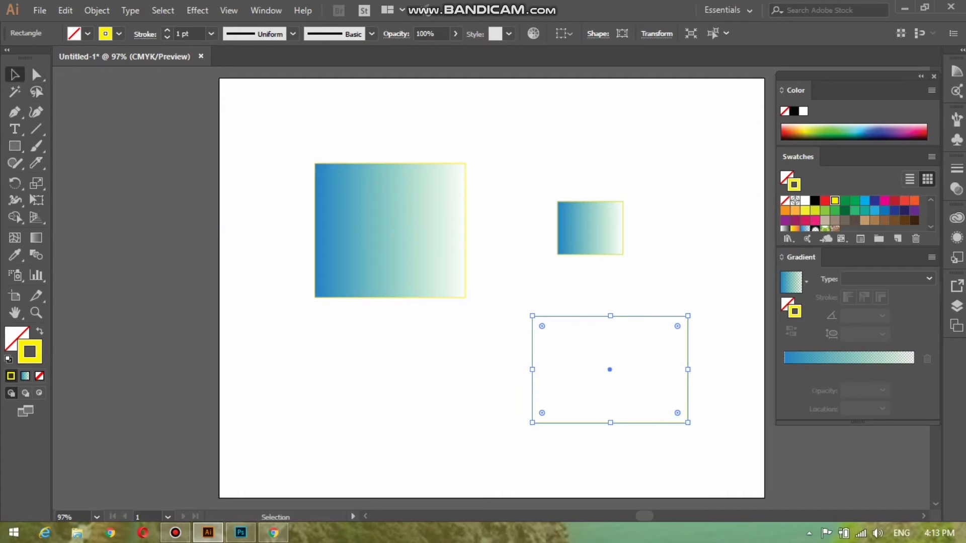
key(ctrl+shift+a)
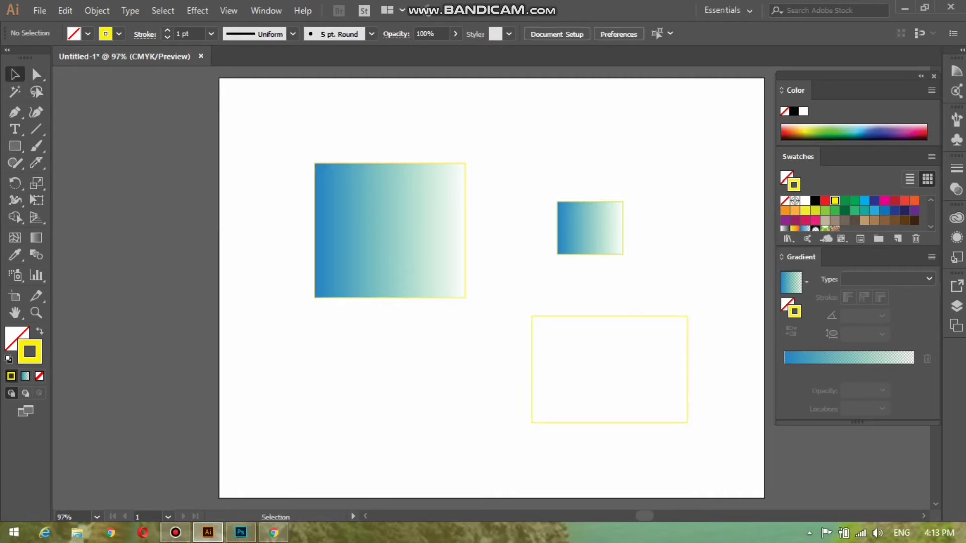
key(x)
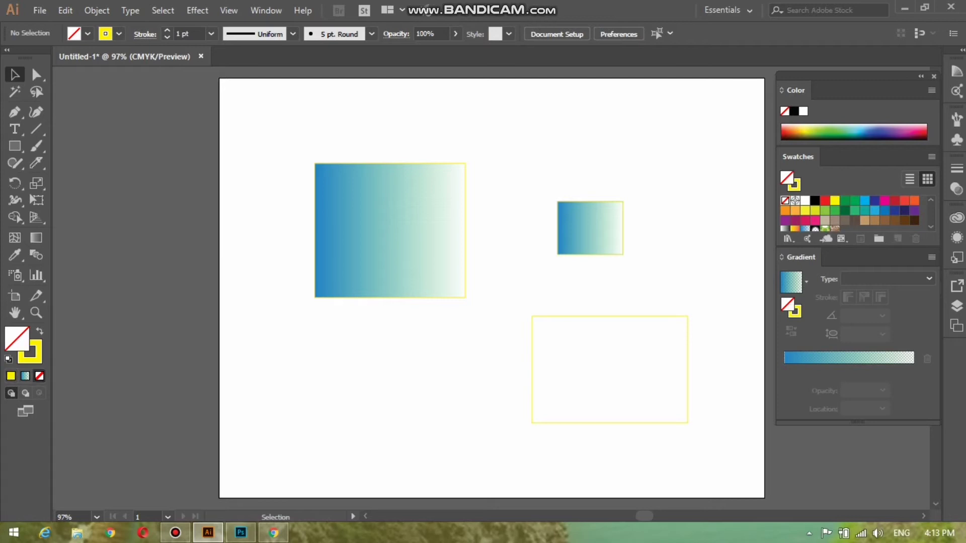
click(825, 210)
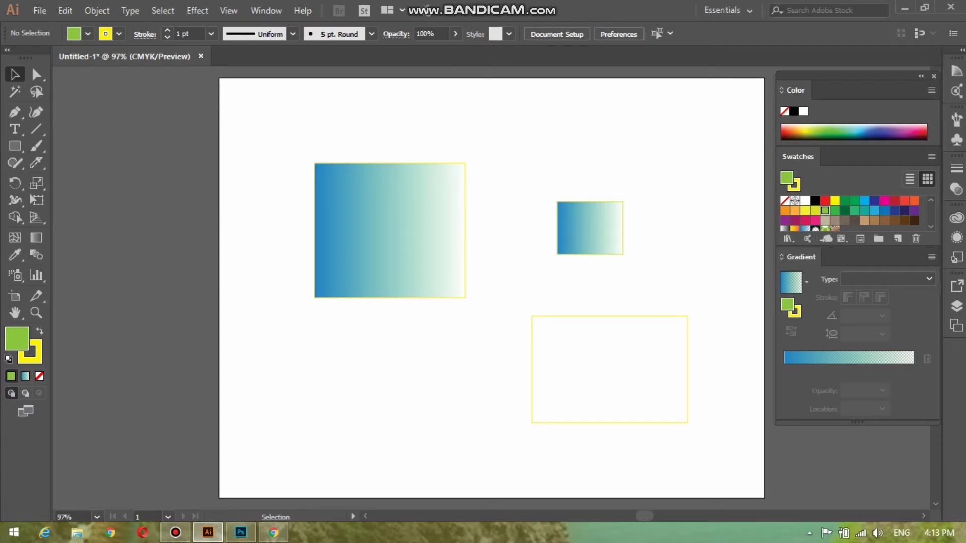
Step: Change the stroke weight, then marquee-select all three rectangles and delete them
click(210, 34)
click(231, 126)
drag(304, 147, 732, 445)
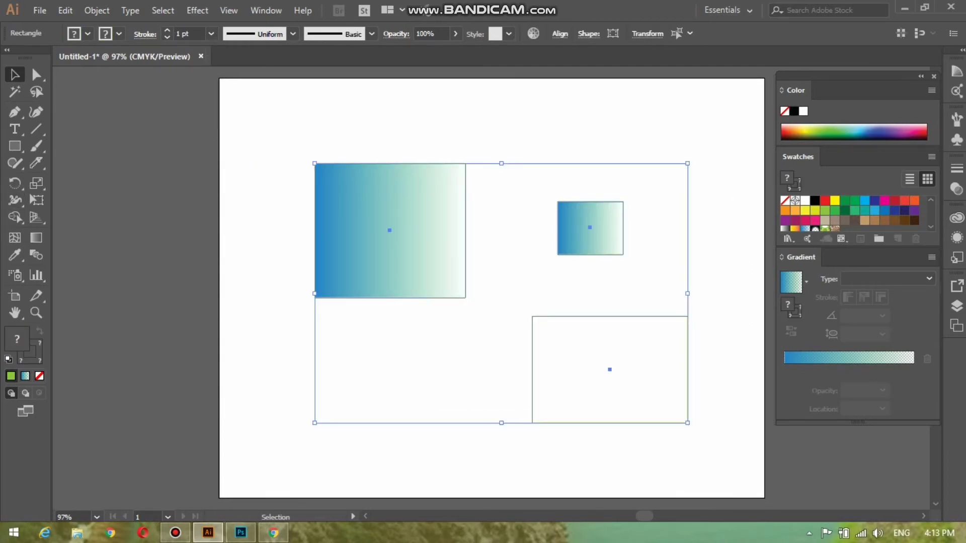
key(Delete)
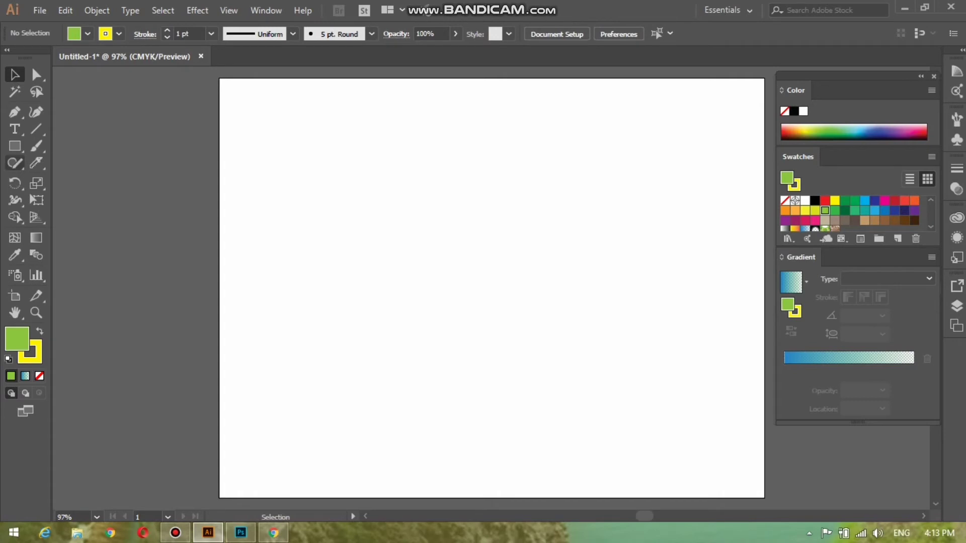
click(14, 145)
Step: Draw a rectangle at the artboard centre and change its green fill to lavender
drag(370, 204, 533, 330)
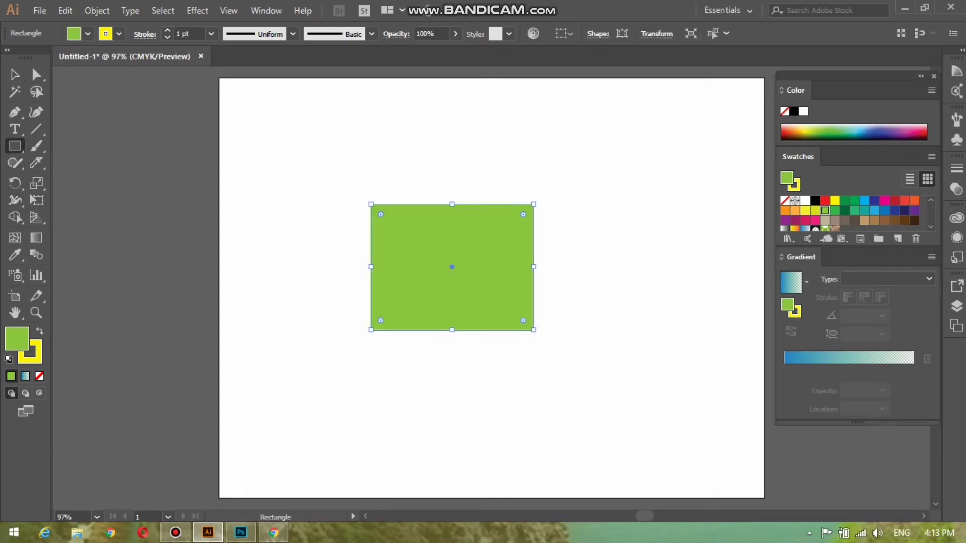
click(885, 129)
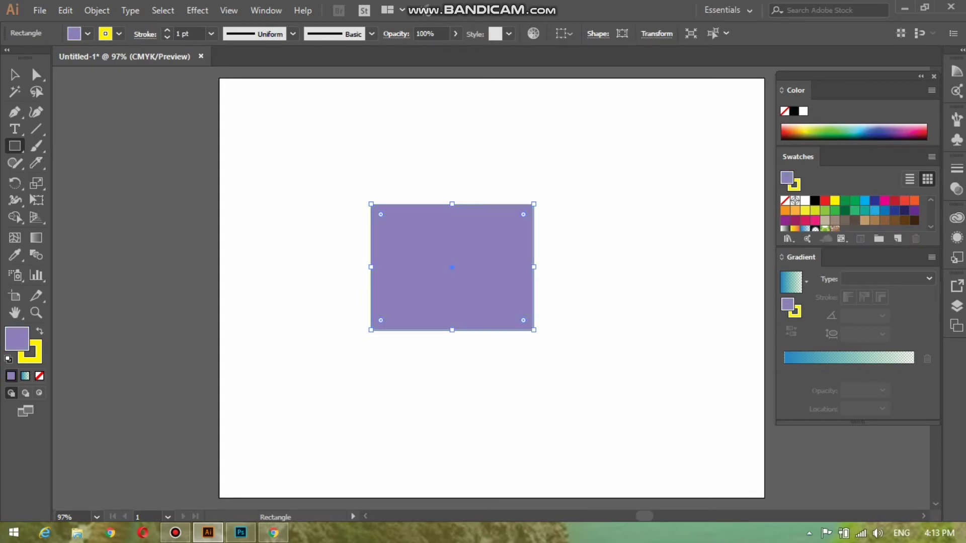
click(932, 90)
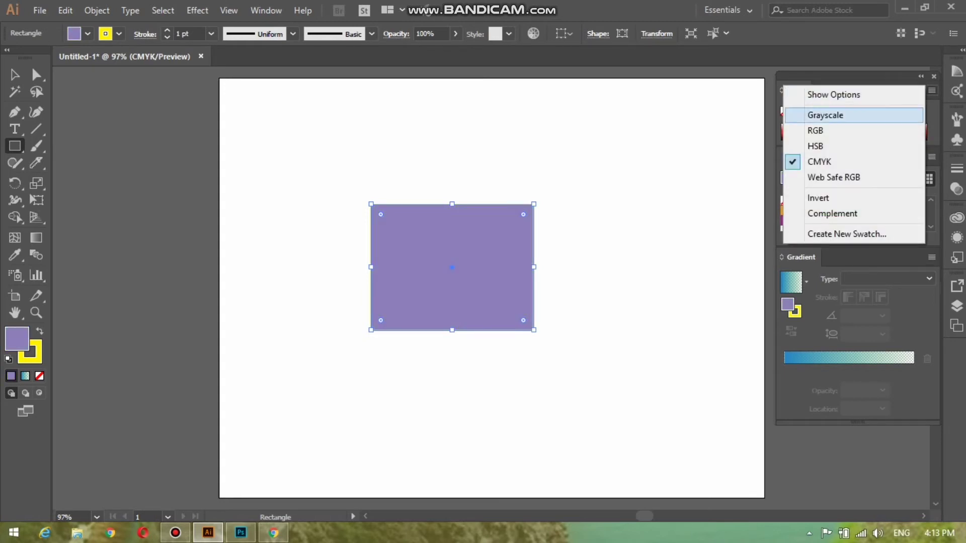
click(819, 162)
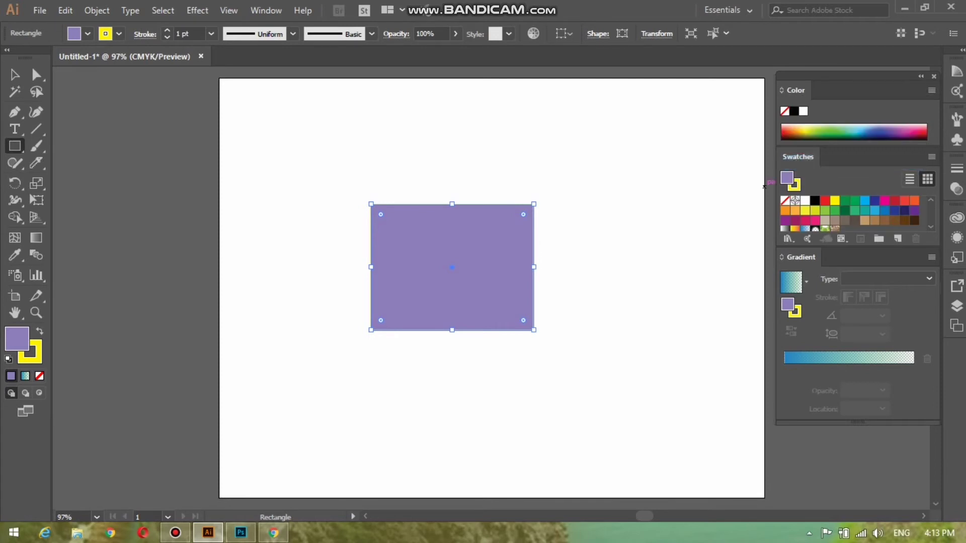
click(485, 262)
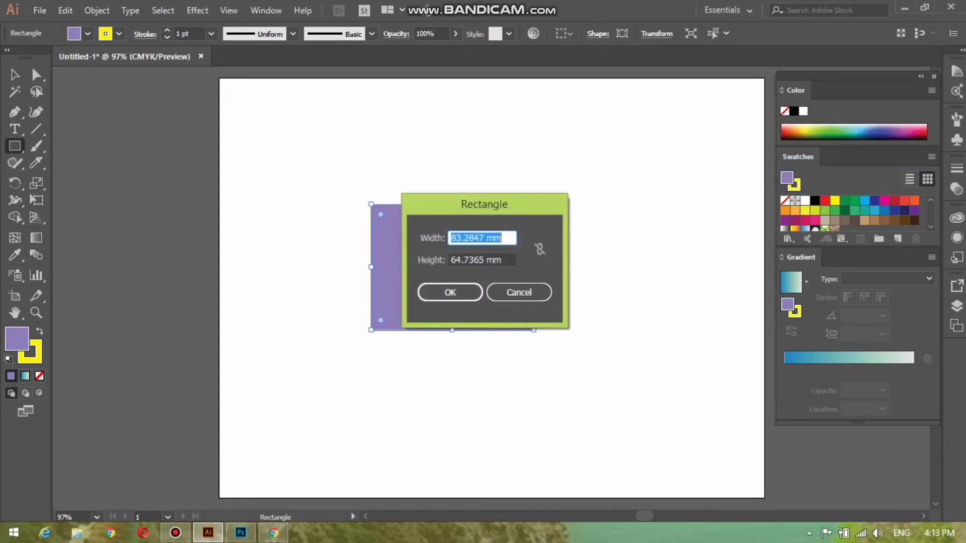
click(519, 292)
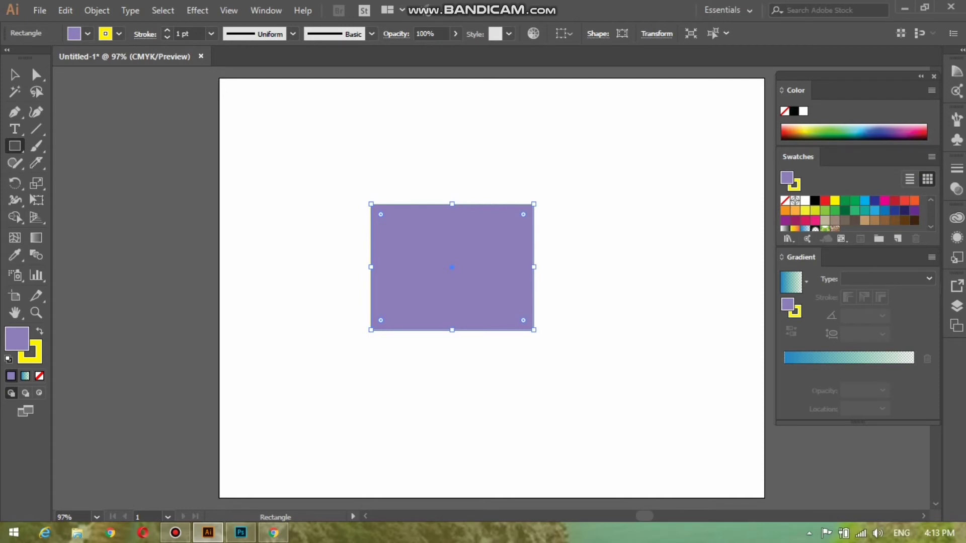
click(824, 228)
Step: Fill the rectangle with the Orange, Yellow gradient and reposition its stops to widen the orange
click(805, 229)
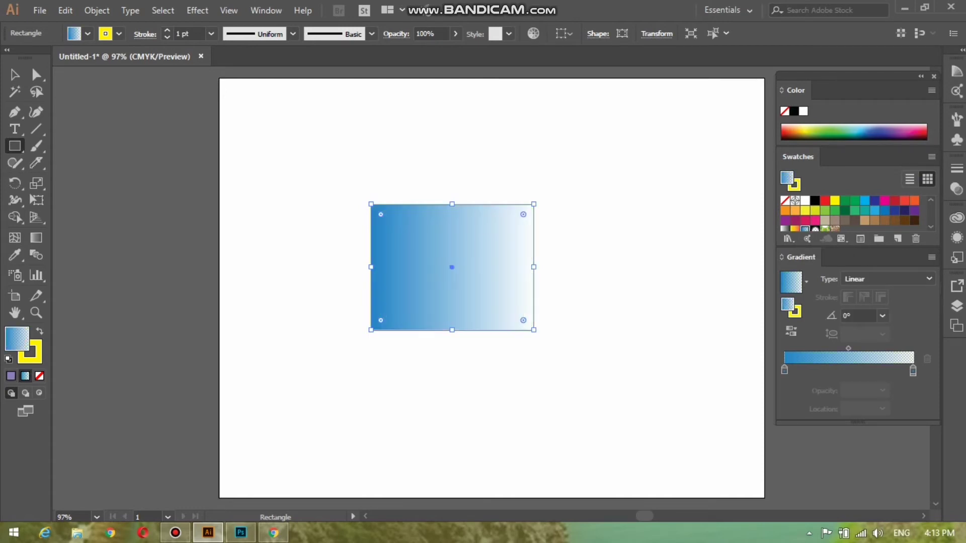
click(794, 228)
click(794, 220)
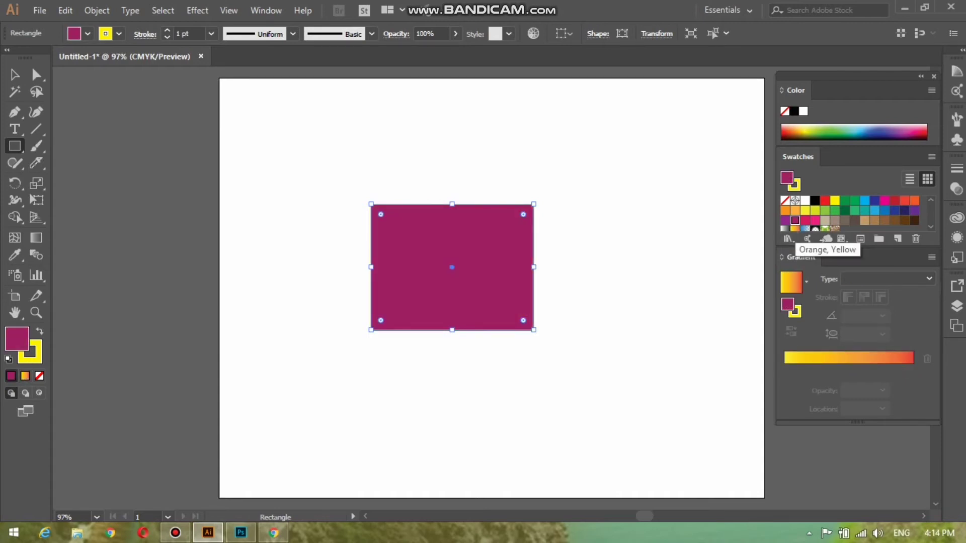
click(795, 229)
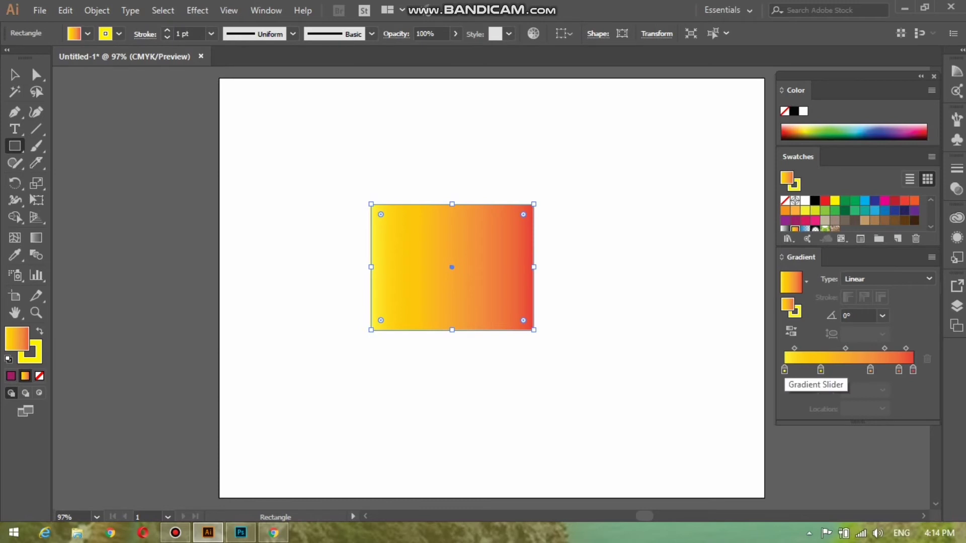
drag(785, 371, 810, 371)
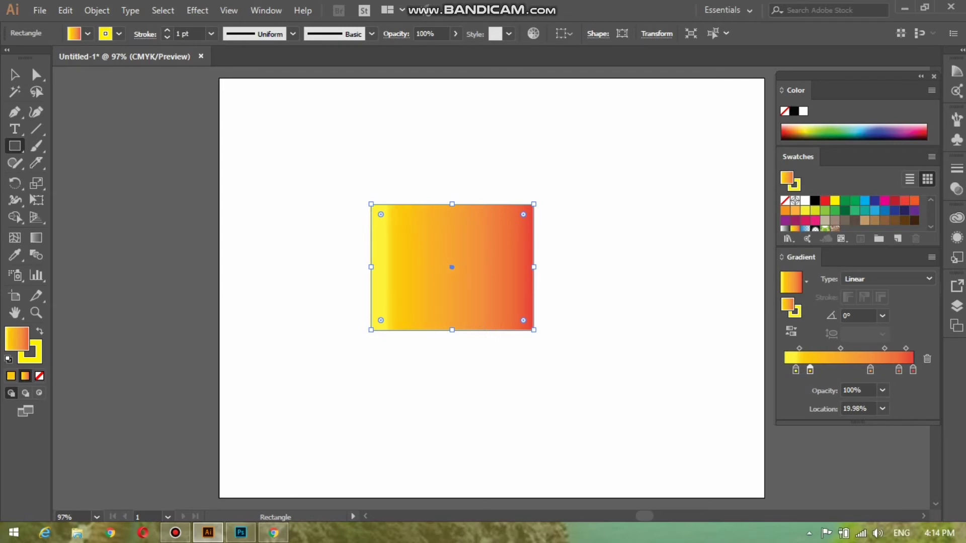
drag(870, 371, 894, 370)
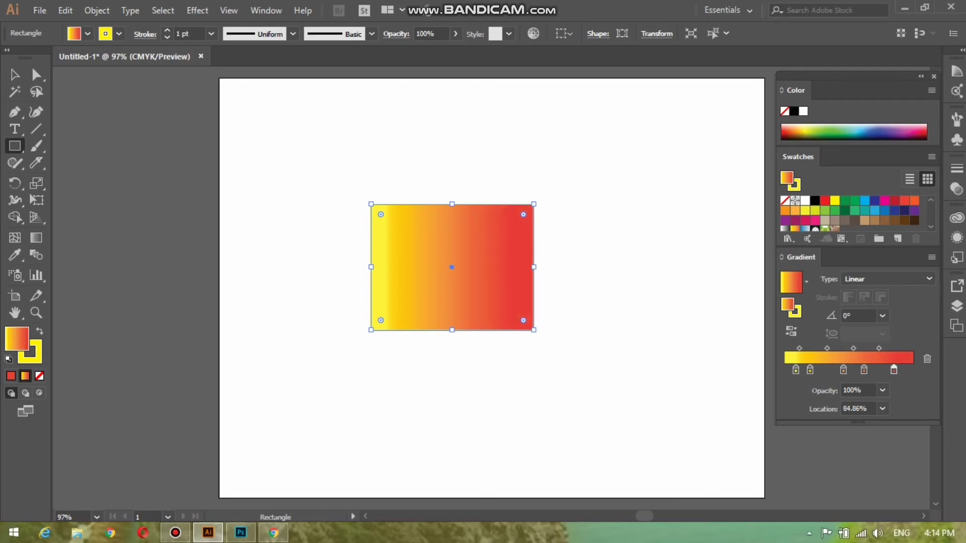
drag(796, 370, 859, 370)
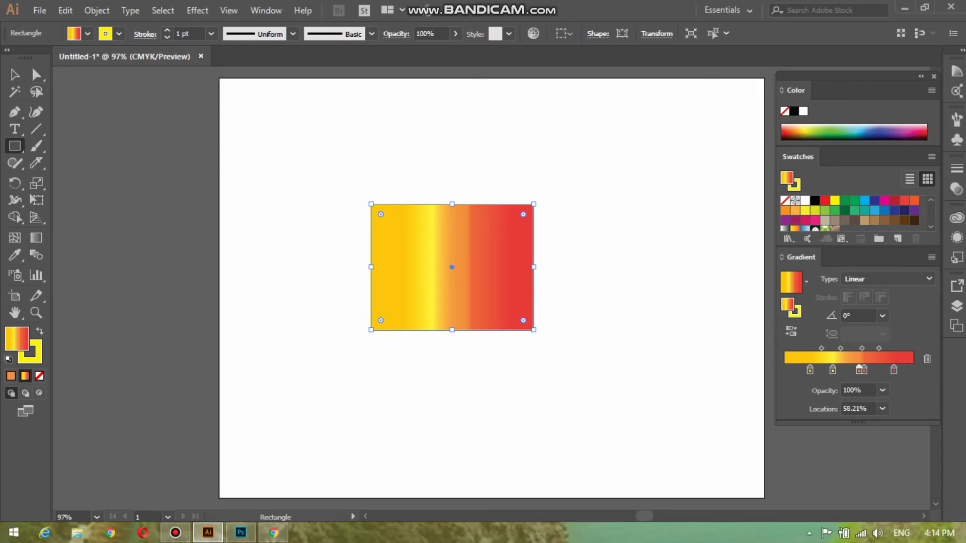
Step: Draw a hexagon with the Polygon tool overlapping the rectangle's right side
drag(14, 146, 76, 179)
drag(14, 146, 75, 197)
drag(629, 223, 692, 330)
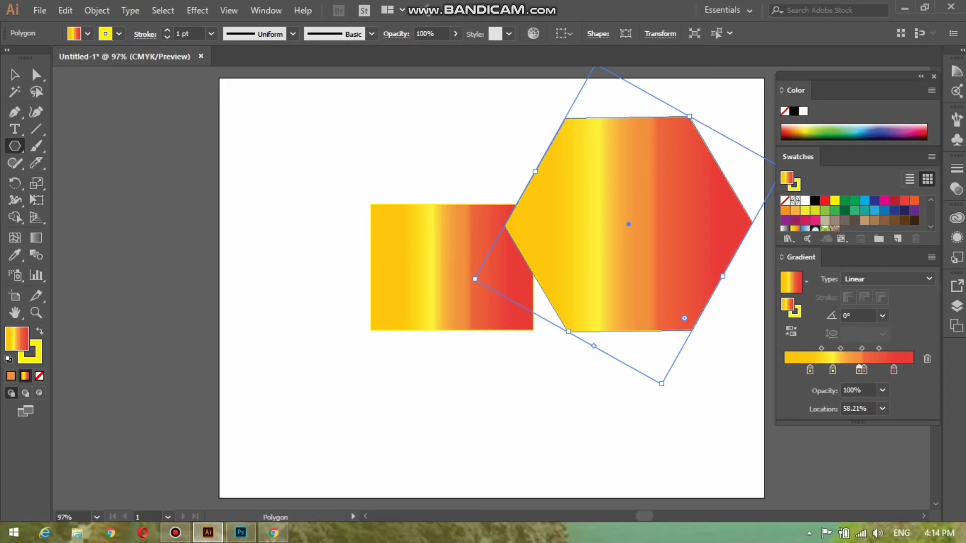
Step: Create a 17-point star with radii 8.8194 mm and 17.6389 mm
click(15, 146)
click(76, 214)
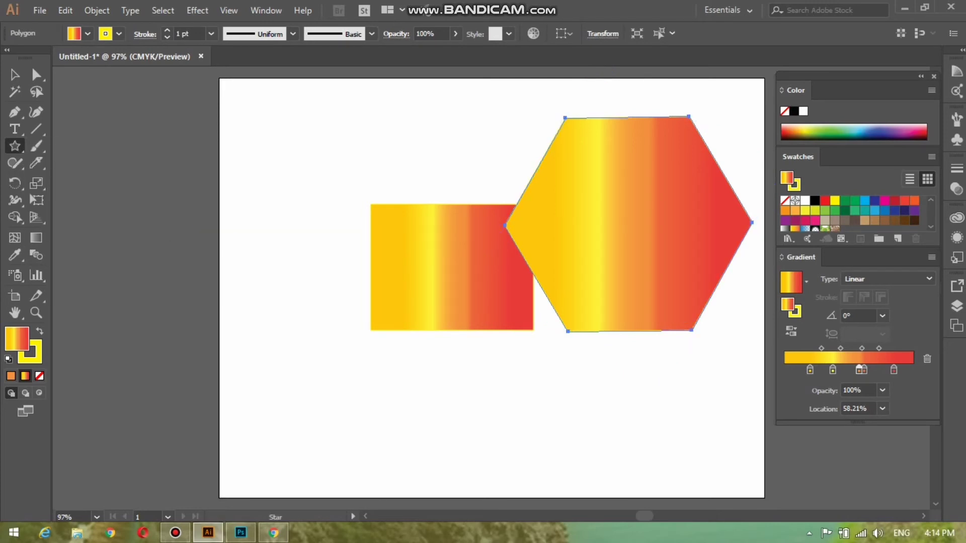
click(484, 262)
key(Up)
key(Up)
key(Up)
key(Up)
key(Up)
key(Up)
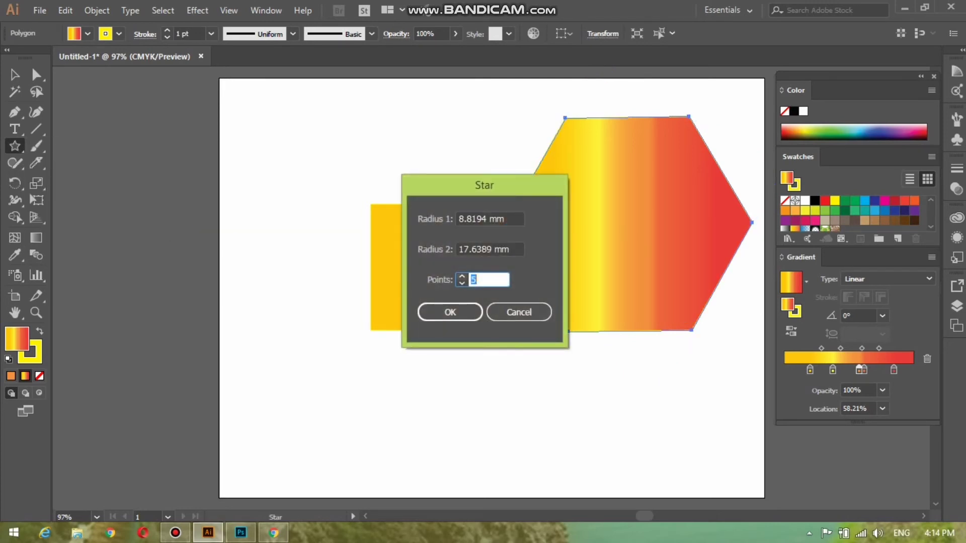
click(462, 277)
click(462, 277)
click(461, 276)
click(462, 277)
click(461, 277)
click(461, 276)
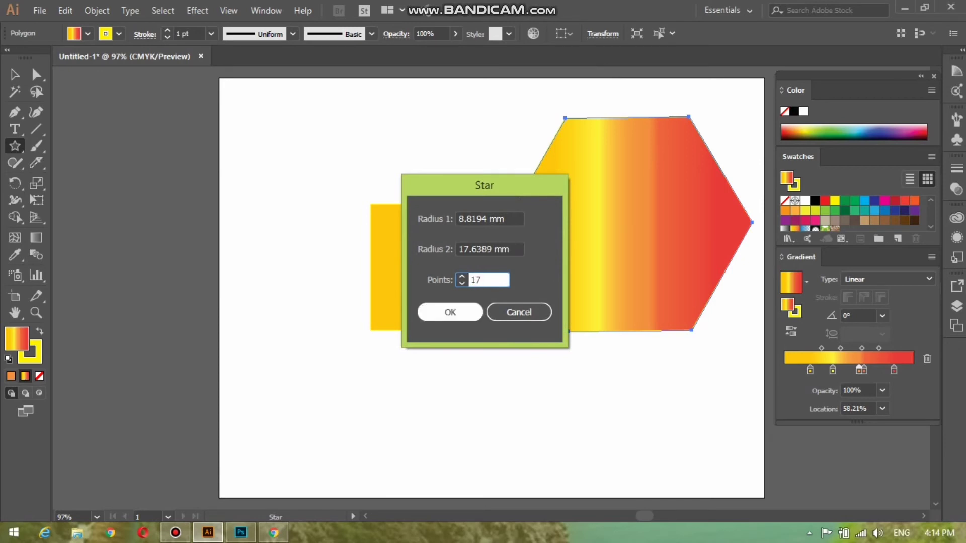
click(450, 312)
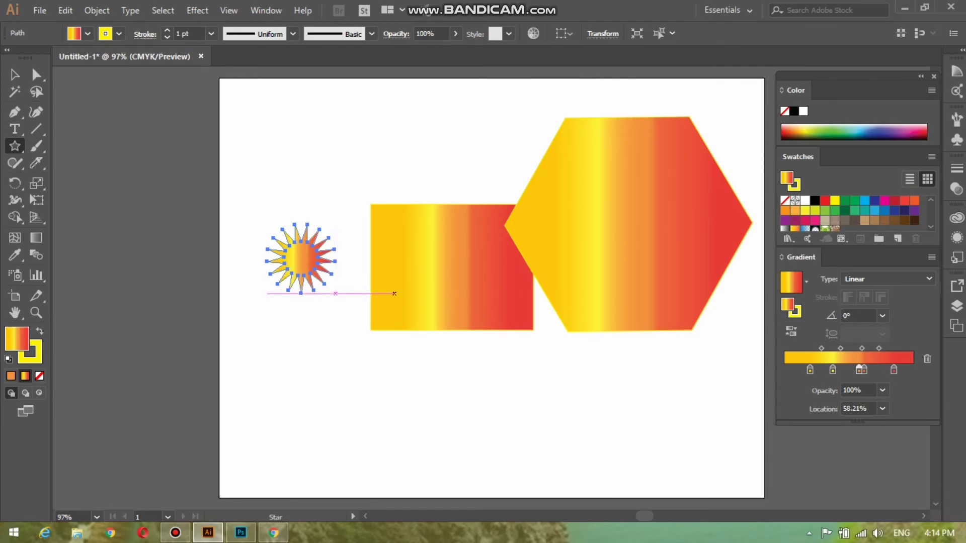
Step: Duplicate the star down the left side and along the bottom using Alt-drag and Ctrl+D
key(v)
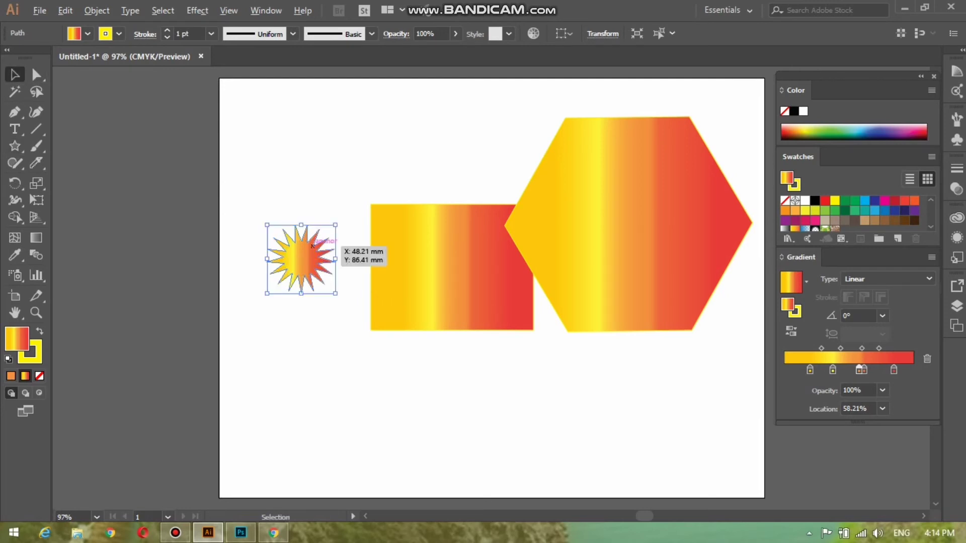
drag(313, 245, 324, 309)
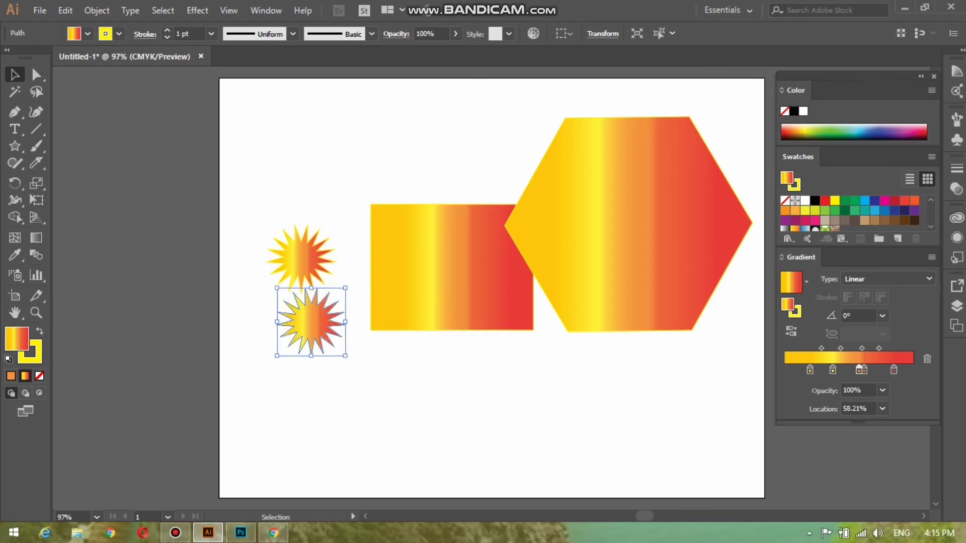
key(ctrl+d)
key(ctrl+d)
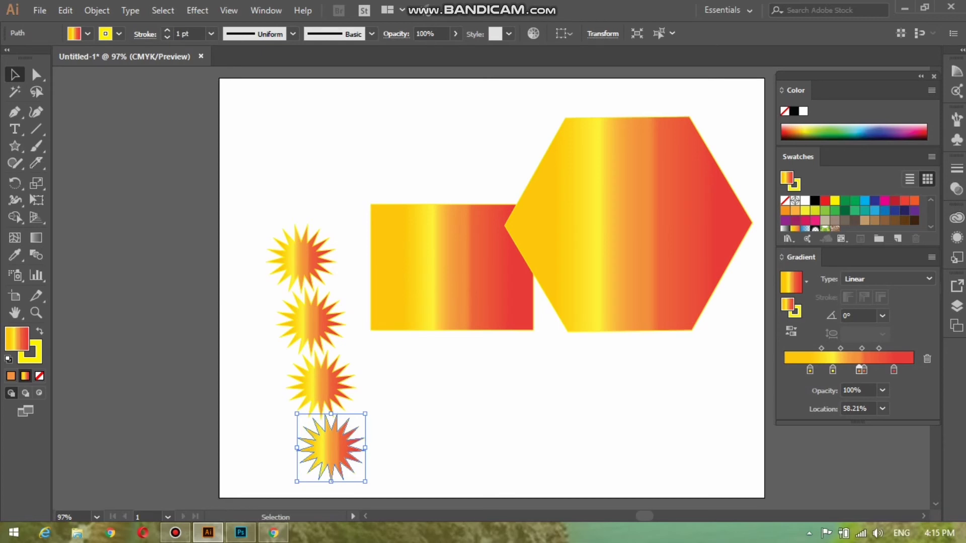
drag(300, 447, 363, 448)
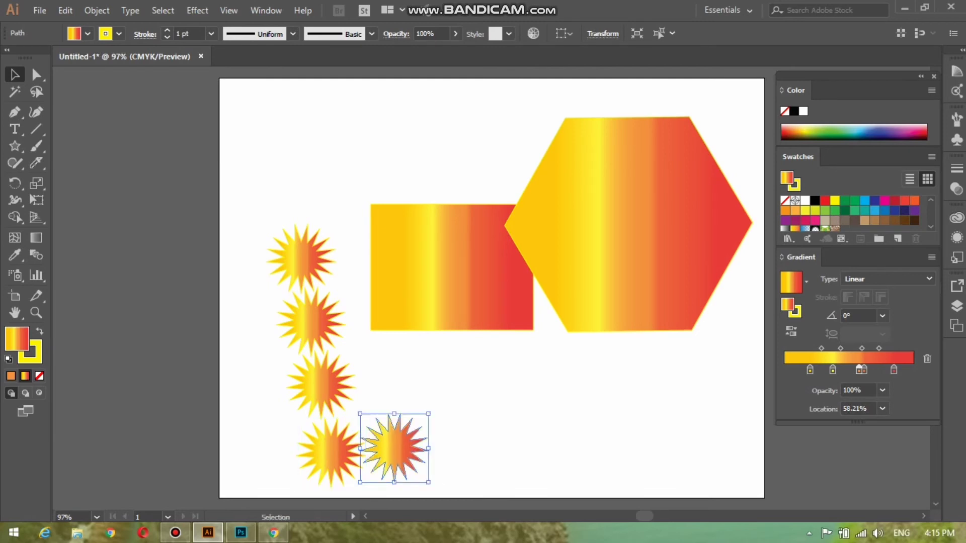
key(ctrl+d)
key(ctrl+d)
key(ctrl+d)
key(ctrl+d)
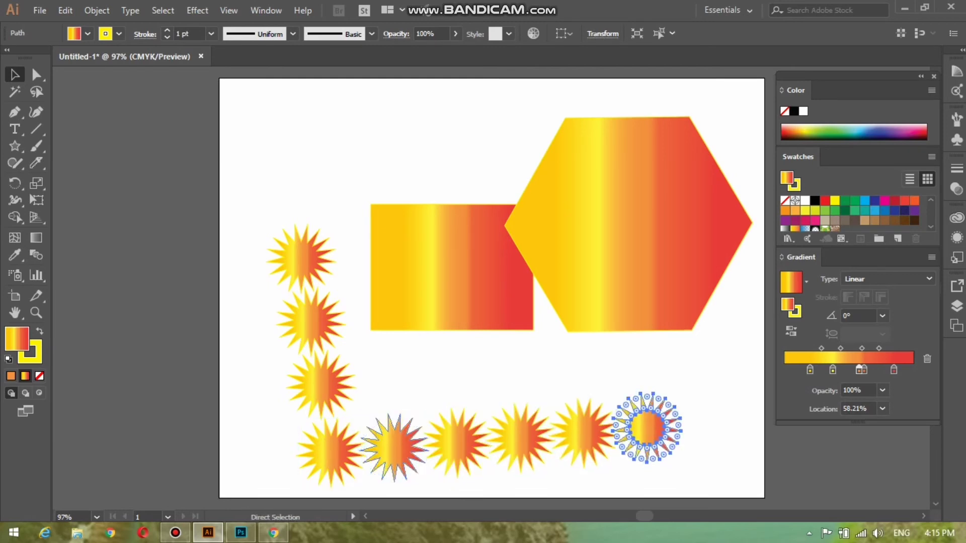
key(ctrl+d)
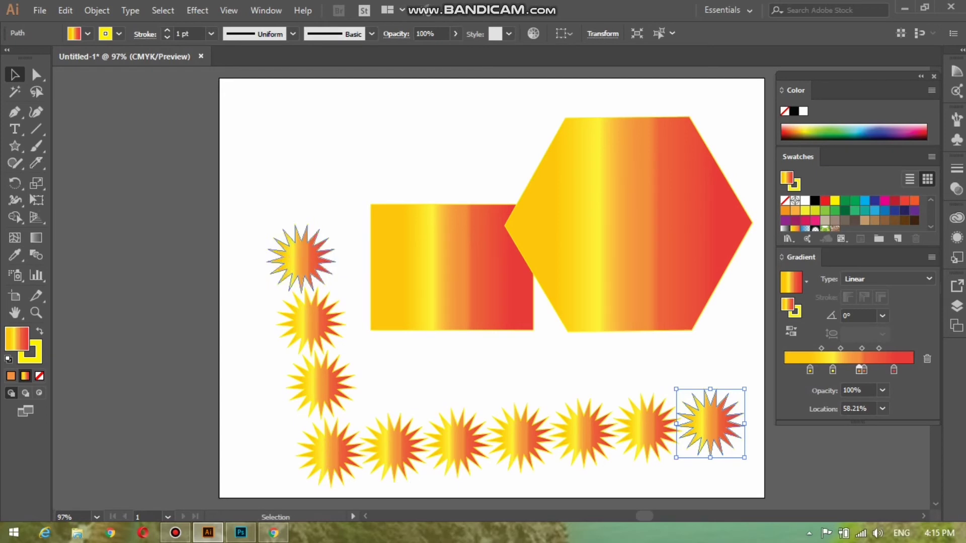
Step: Move the top-left star upward, add copies above the left column, and delete the extra one
drag(301, 258, 293, 194)
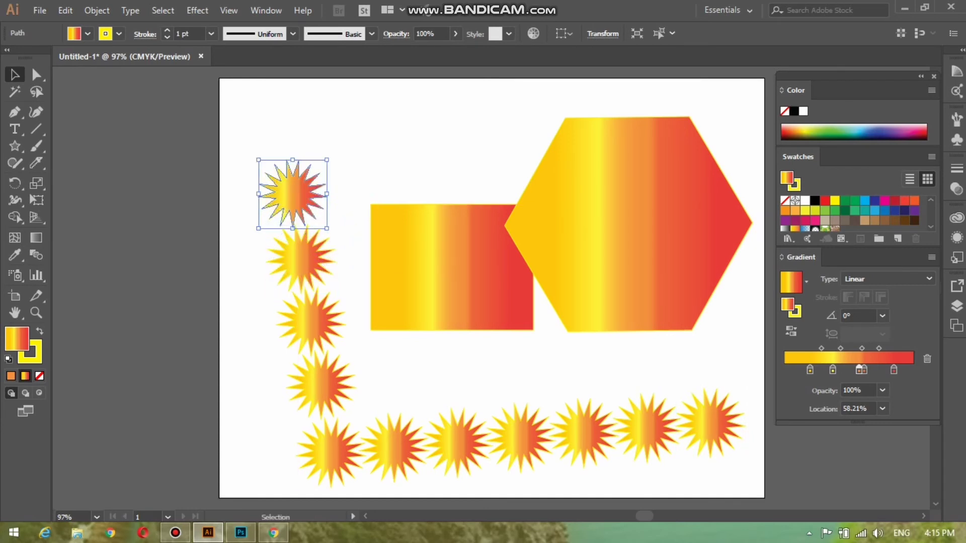
key(a)
key(ctrl+d)
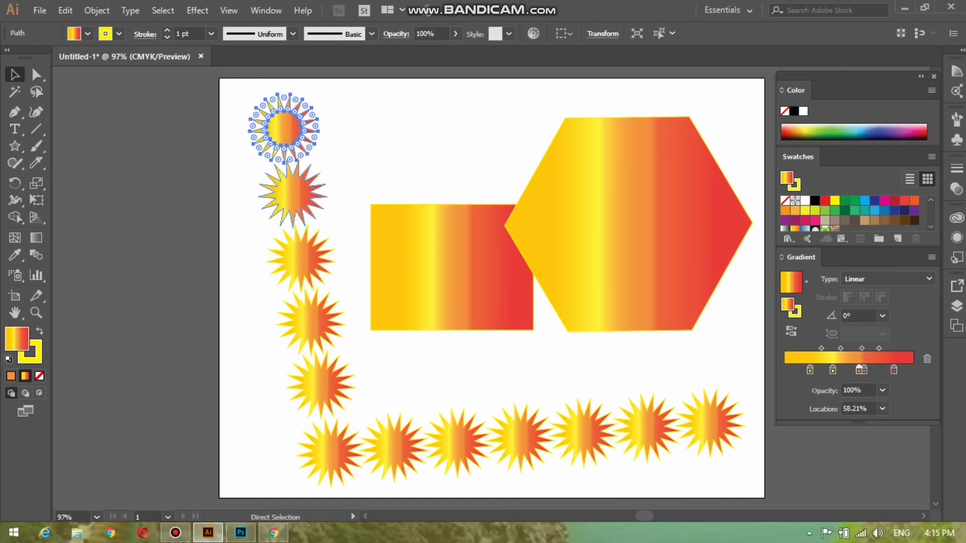
key(ctrl+d)
key(v)
key(Delete)
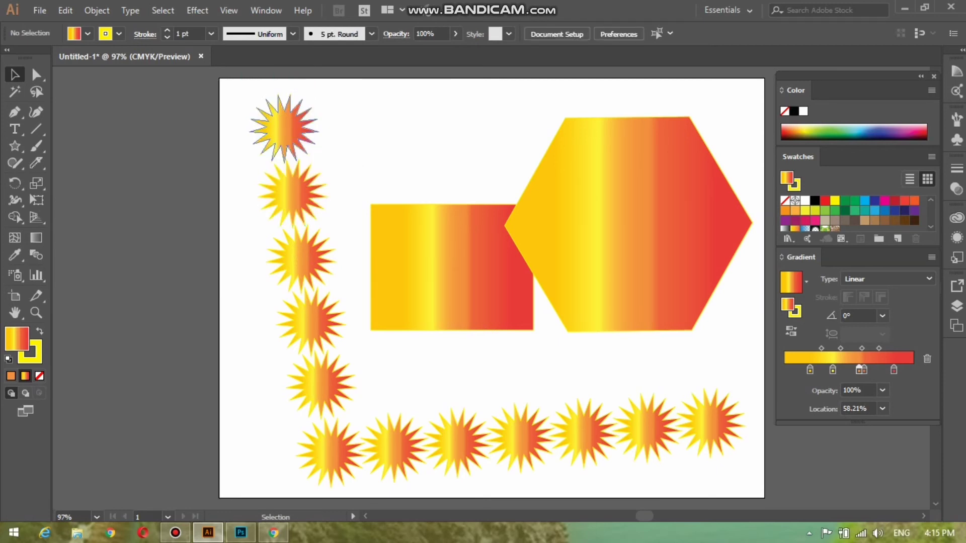
Step: Copy the top-left star rightward repeatedly to build the top row of stars
click(285, 130)
drag(284, 129, 354, 129)
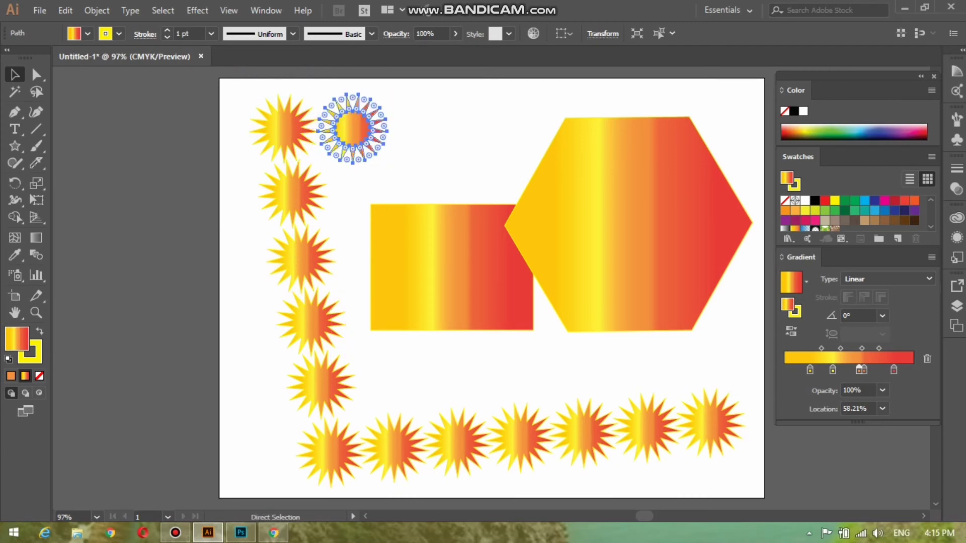
key(ctrl+d)
key(ctrl+d)
key(ctrl+d)
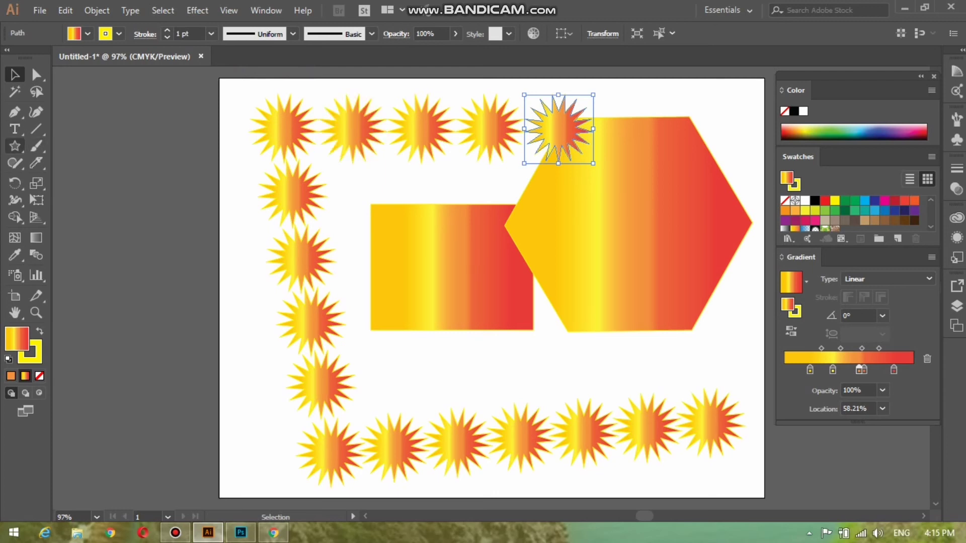
click(14, 146)
click(15, 129)
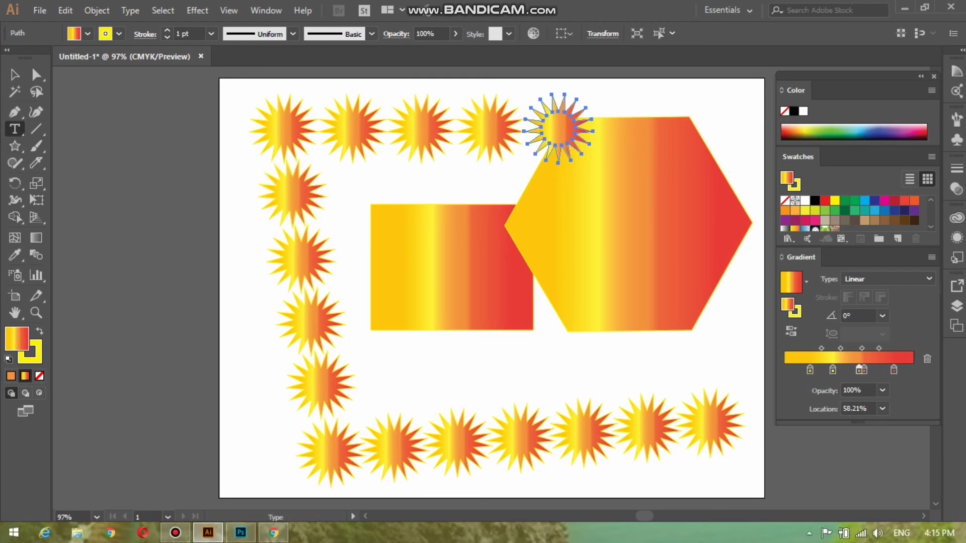
Step: Create a text label above the rectangle, replace the placeholder with the person's name, and select it
click(358, 176)
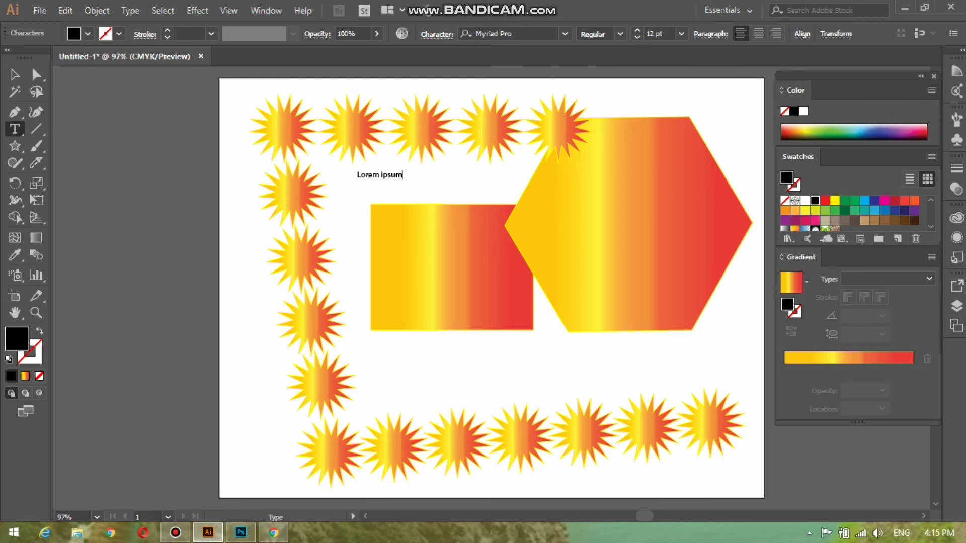
key(BackSpace)
key(BackSpace)
key(BackSpace)
key(BackSpace)
key(BackSpace)
key(BackSpace)
key(BackSpace)
key(BackSpace)
key(BackSpace)
key(BackSpace)
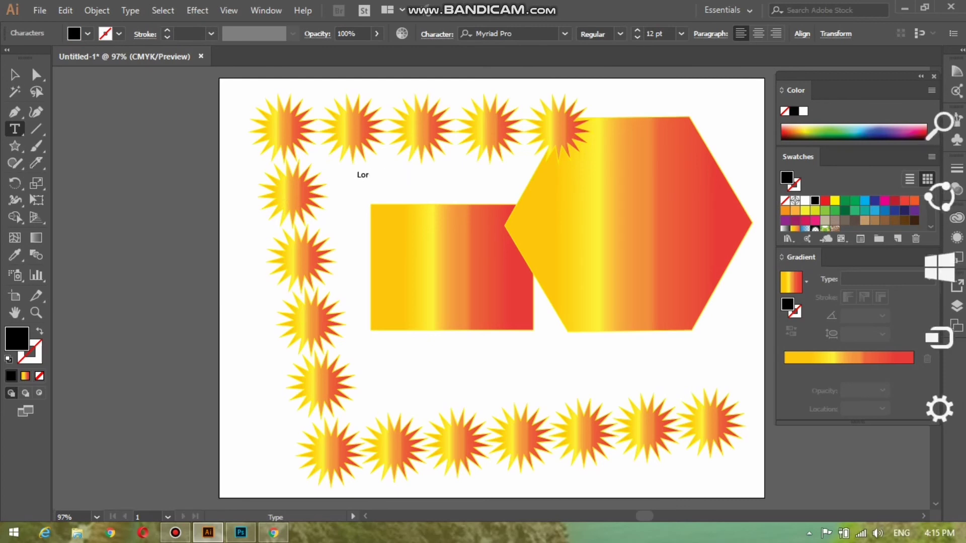
key(BackSpace)
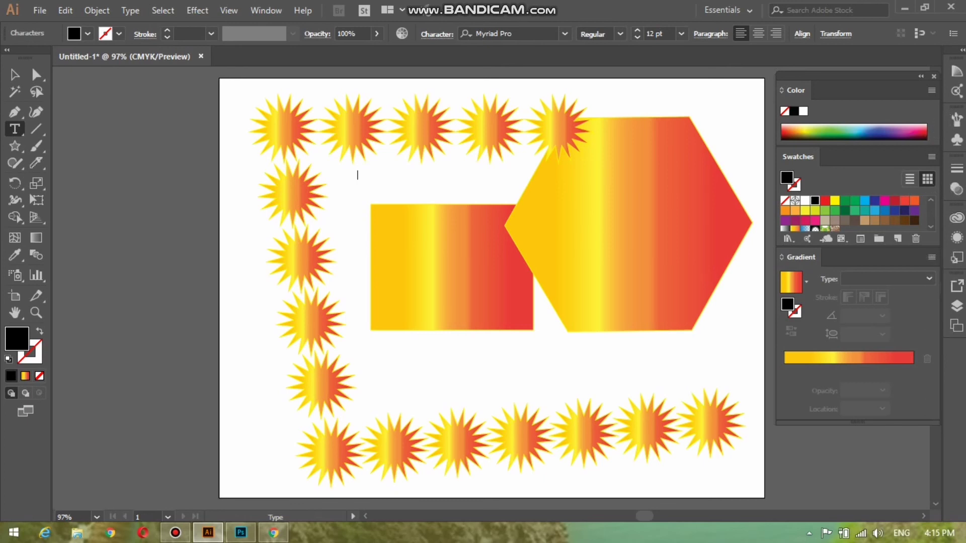
key(ctrl+a)
Step: Set the label text's stroke weight to 9 pt, then reselect the label
click(210, 34)
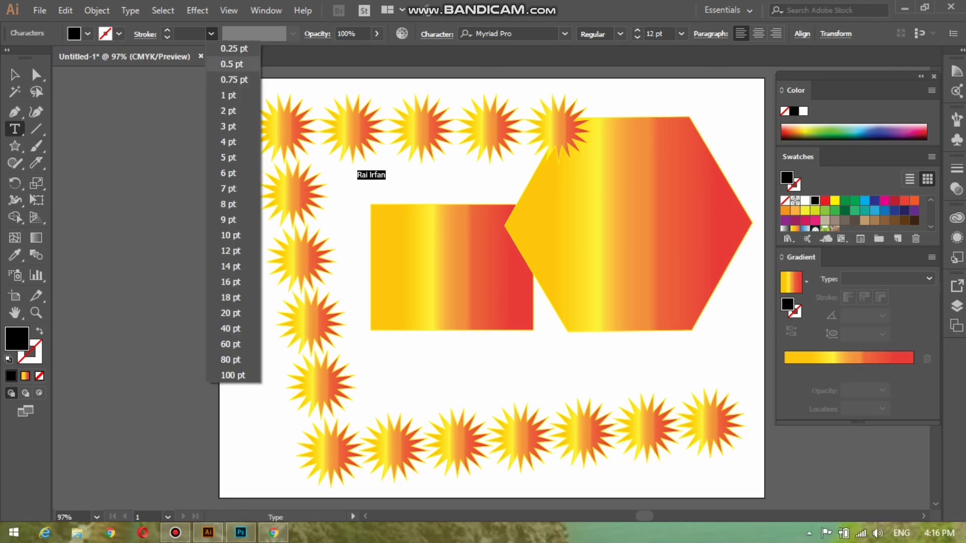
click(229, 204)
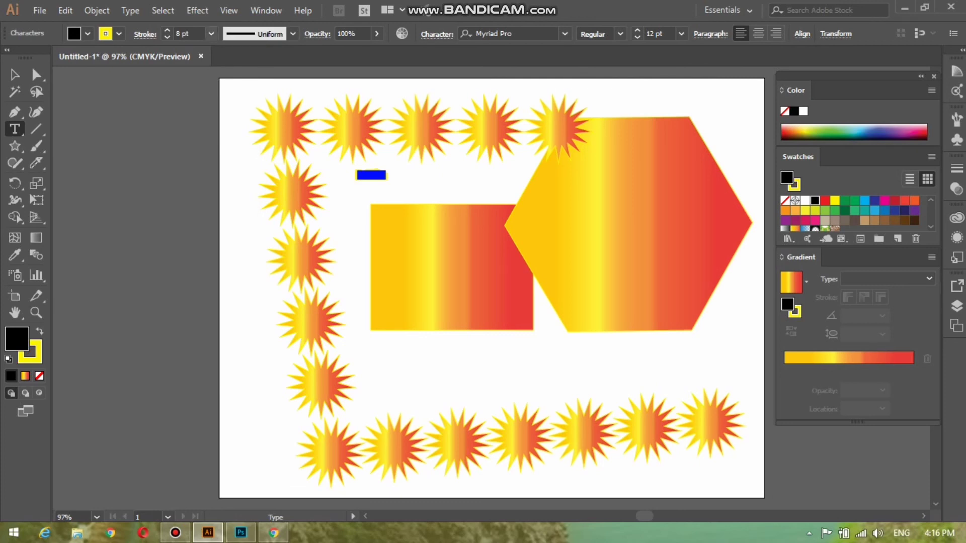
click(211, 34)
click(229, 219)
key(Escape)
drag(386, 175, 356, 175)
Step: Remove the label's stroke, then reapply a yellow 9 pt stroke
click(119, 33)
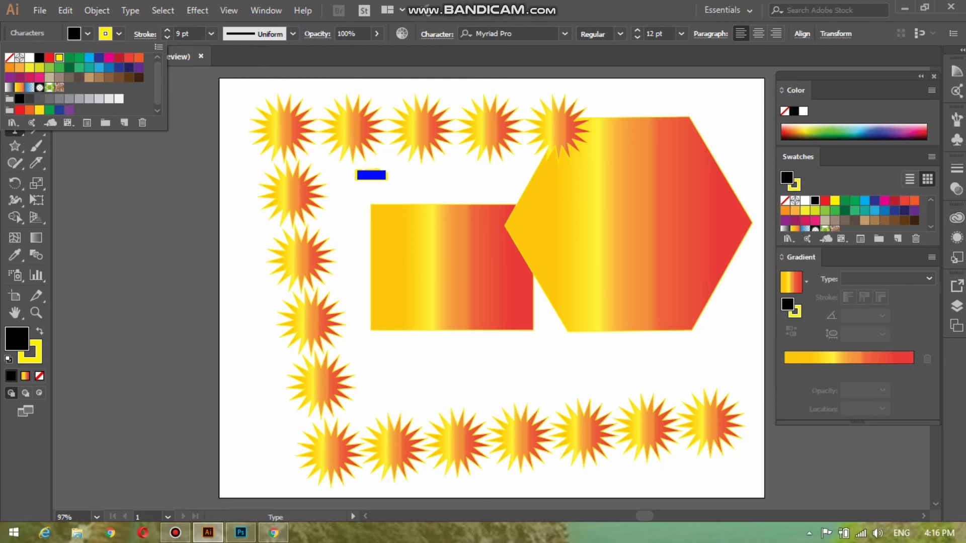
click(10, 58)
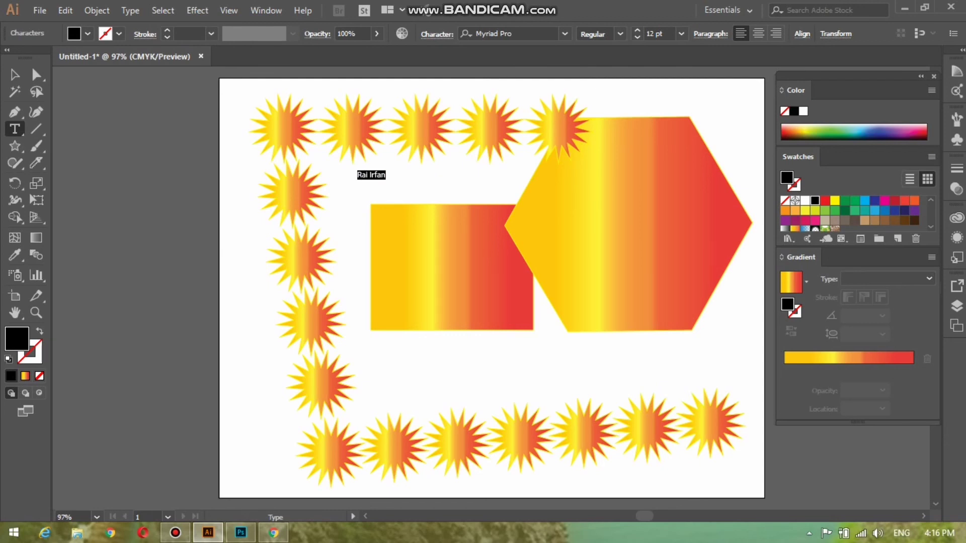
click(212, 33)
click(231, 220)
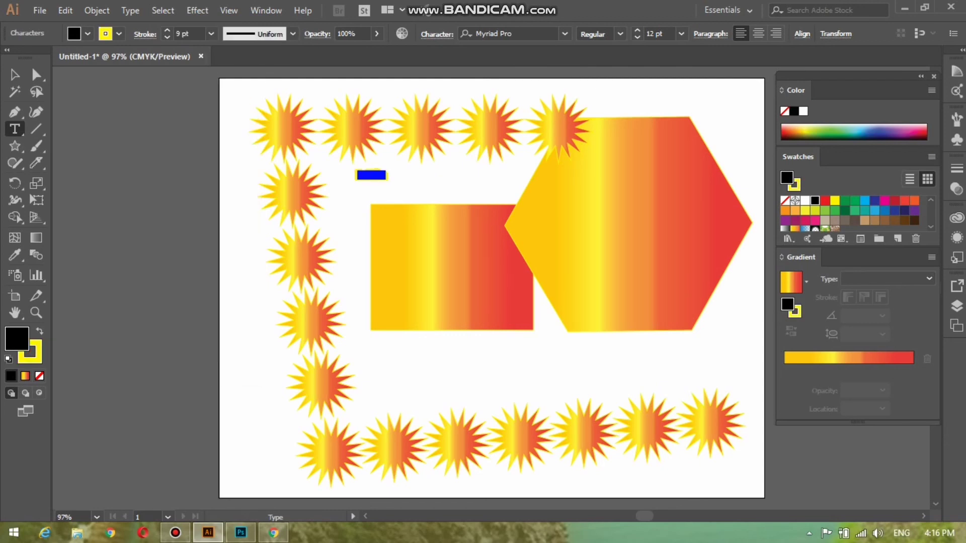